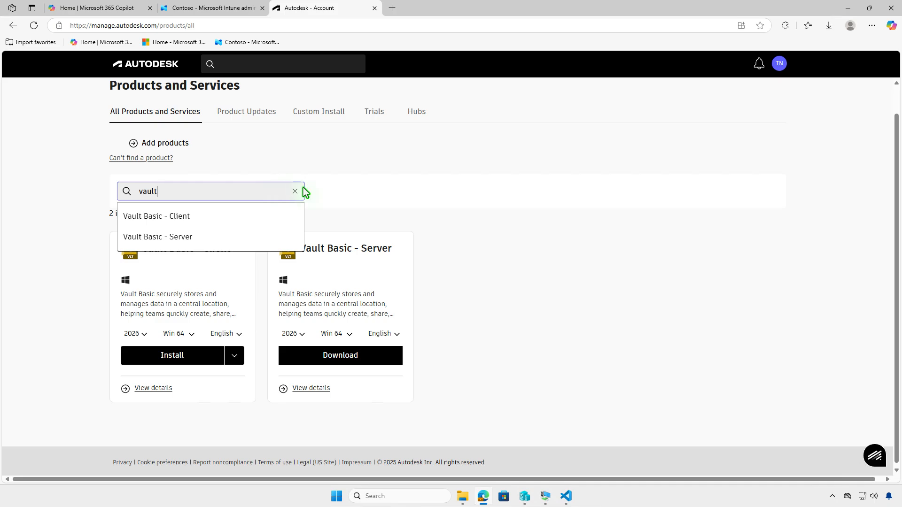
Step: Download the 2026 Win 64 English installer creator for Vault Basic - Client instead of installing it directly
click(363, 193)
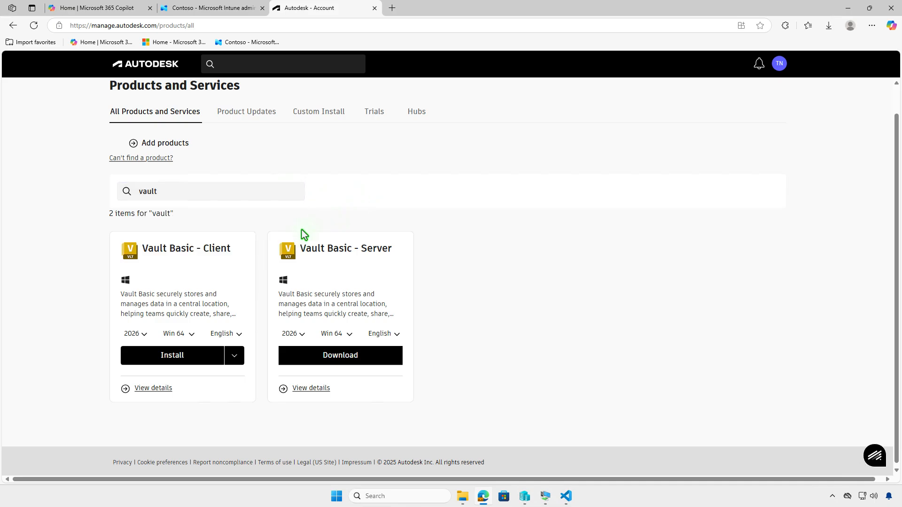
click(147, 335)
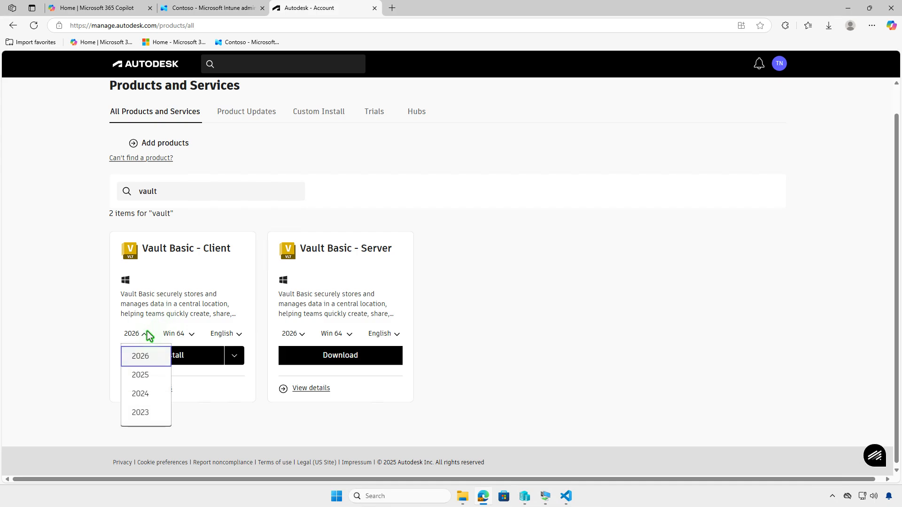
click(148, 335)
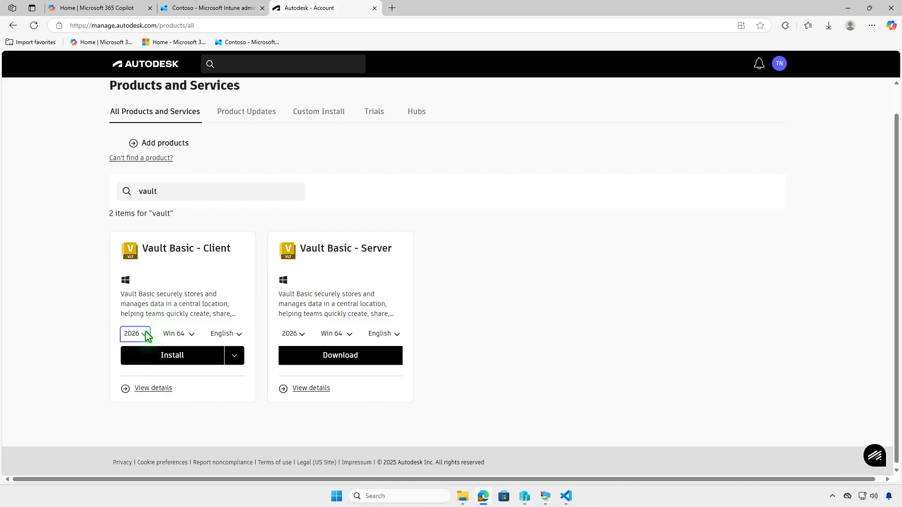
click(235, 357)
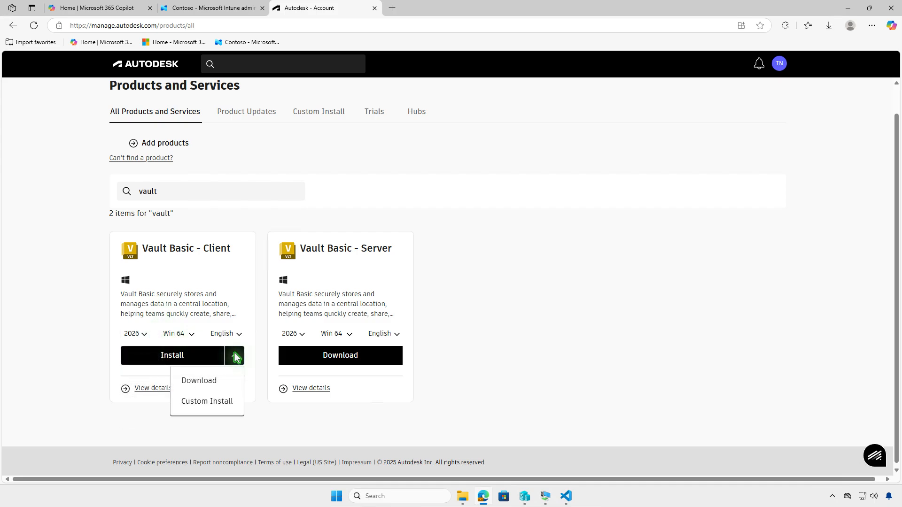
click(227, 379)
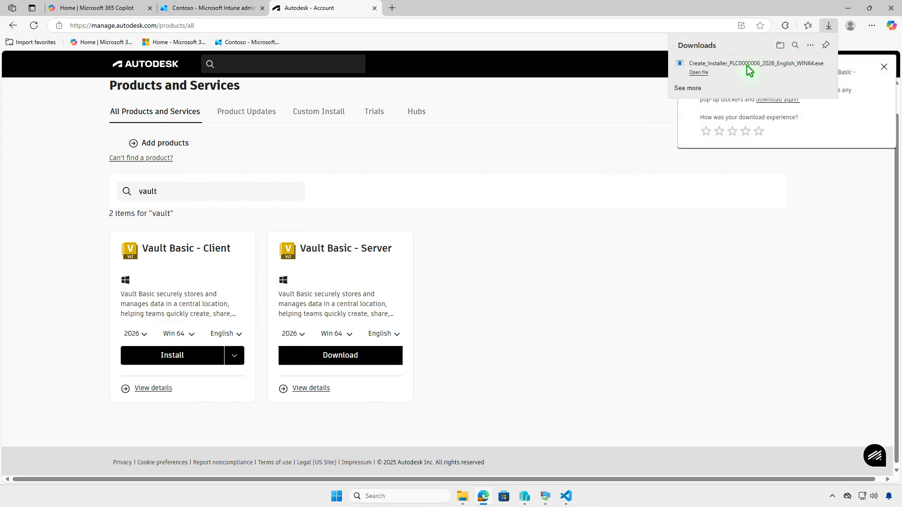
Step: Run the downloaded Create_Installer_PLC0000006_2026_English_WIN64 file from the Downloads folder to create the Vault Basic client installer
click(779, 47)
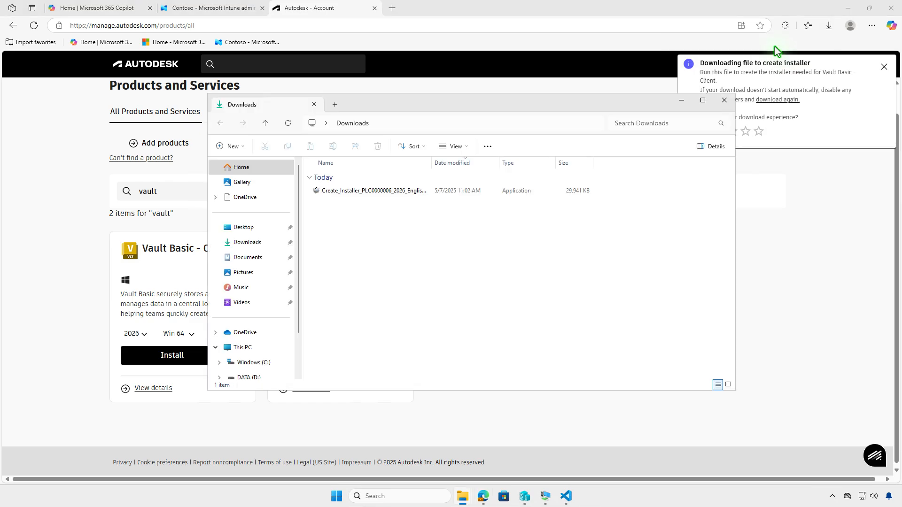
click(842, 13)
click(842, 12)
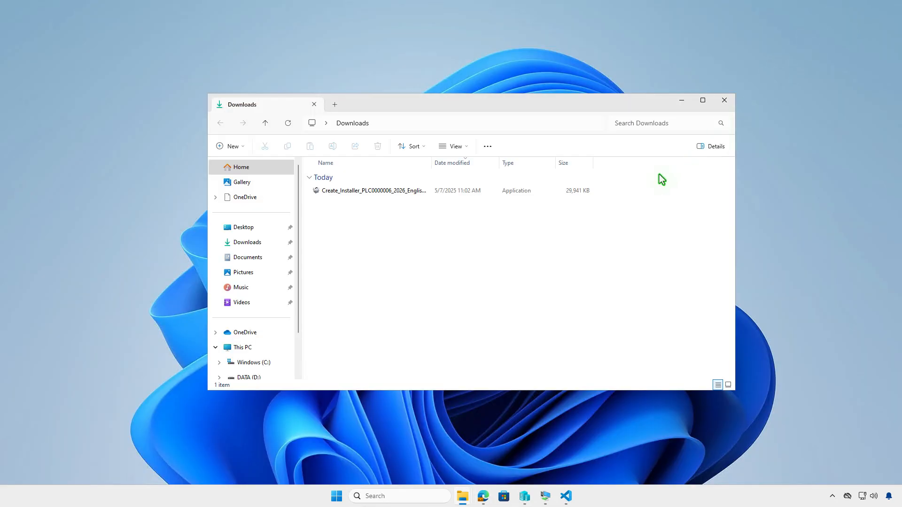
click(485, 190)
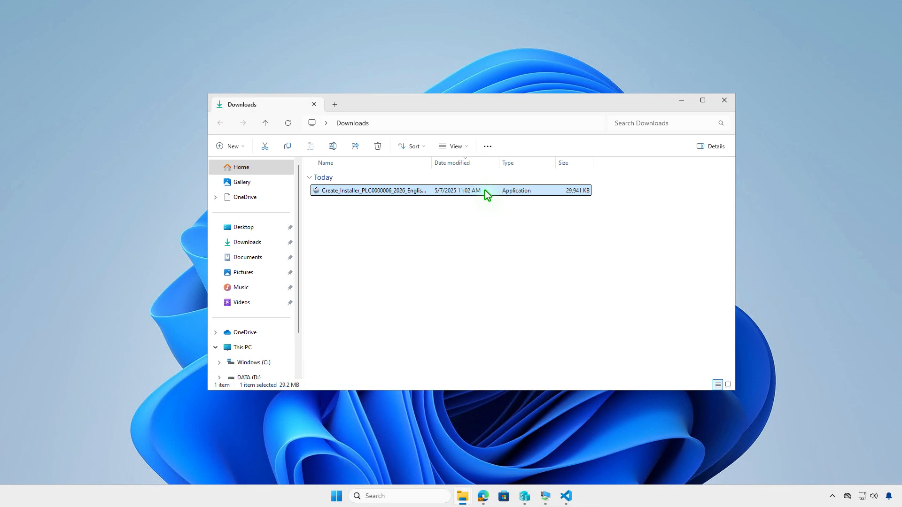
double_click(487, 194)
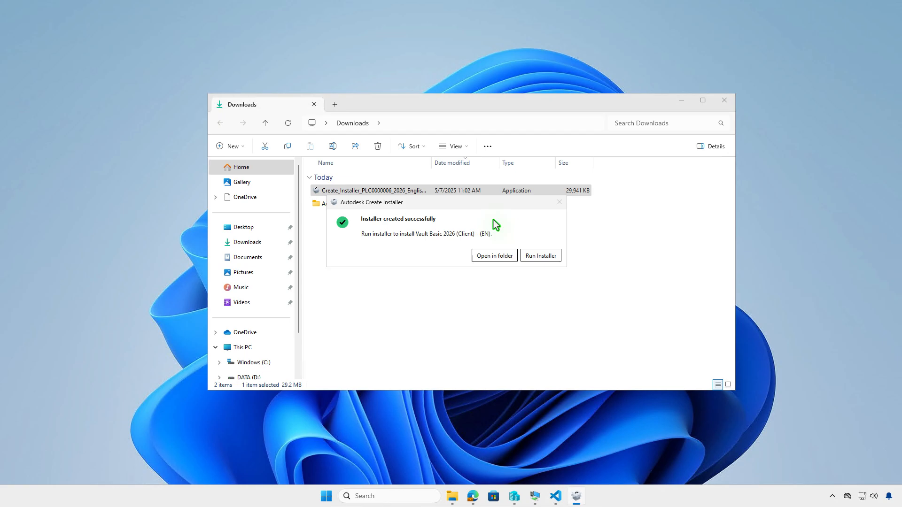
Step: View the created installer files, then reopen the Vault Basic 2026 (Client) - (EN) folder through the Autodesk folder in Downloads
click(503, 256)
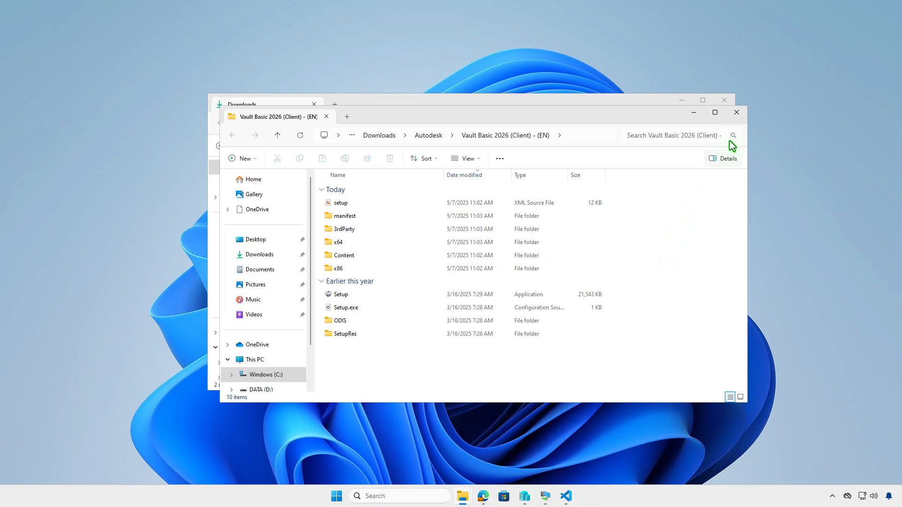
click(735, 114)
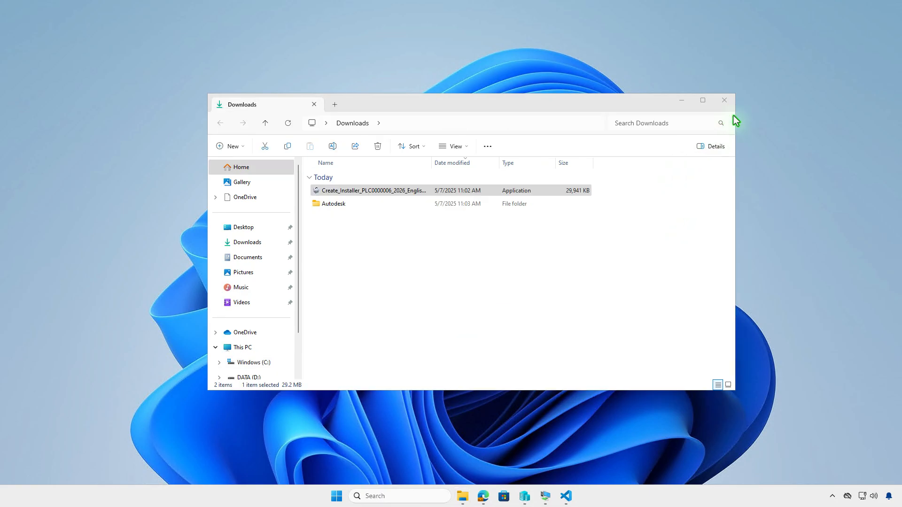
double_click(508, 206)
click(429, 193)
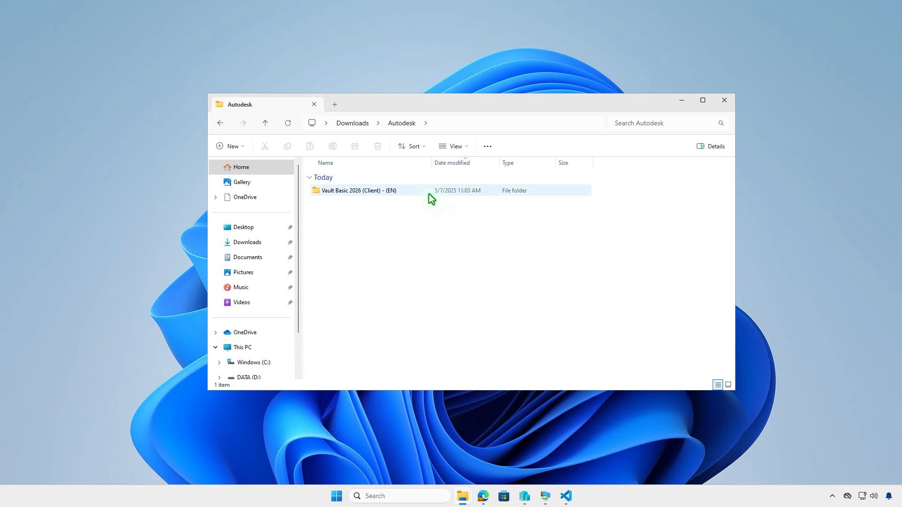
double_click(431, 198)
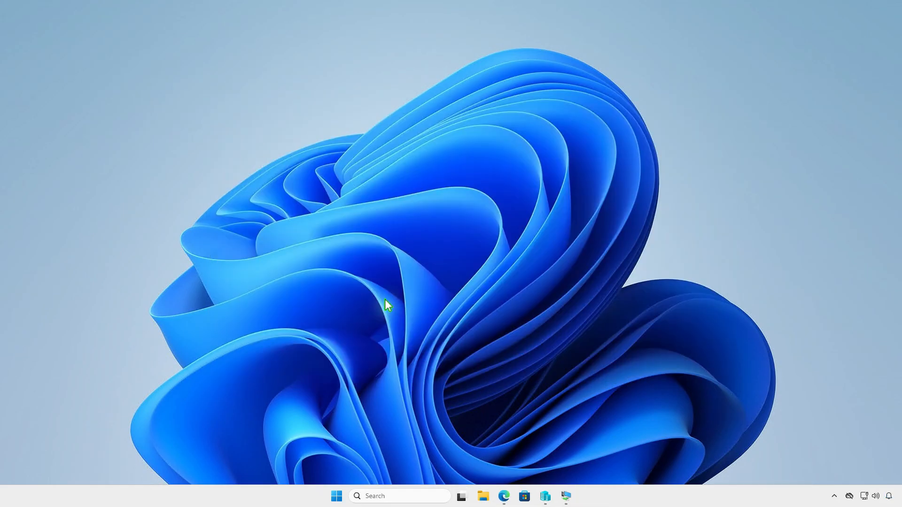
Step: Create a folder named Intune on the DATA (D:) drive using File Explorer
click(483, 497)
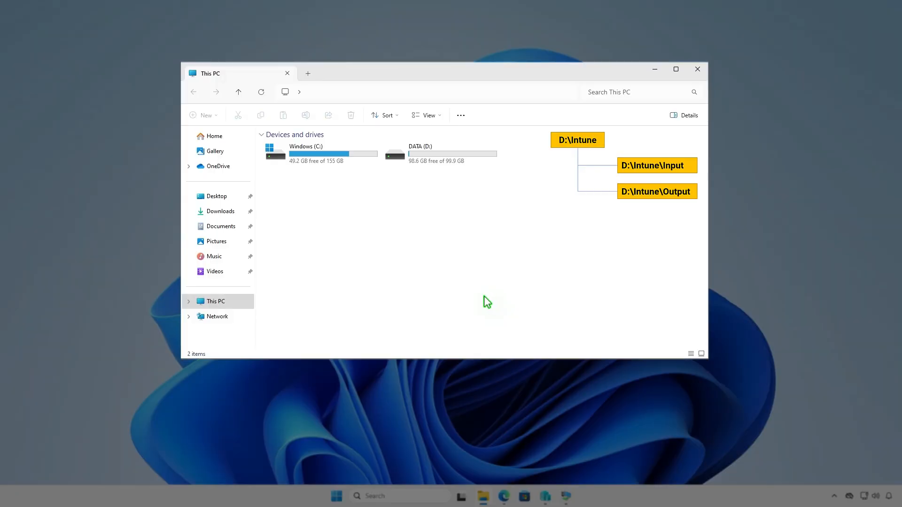
double_click(470, 157)
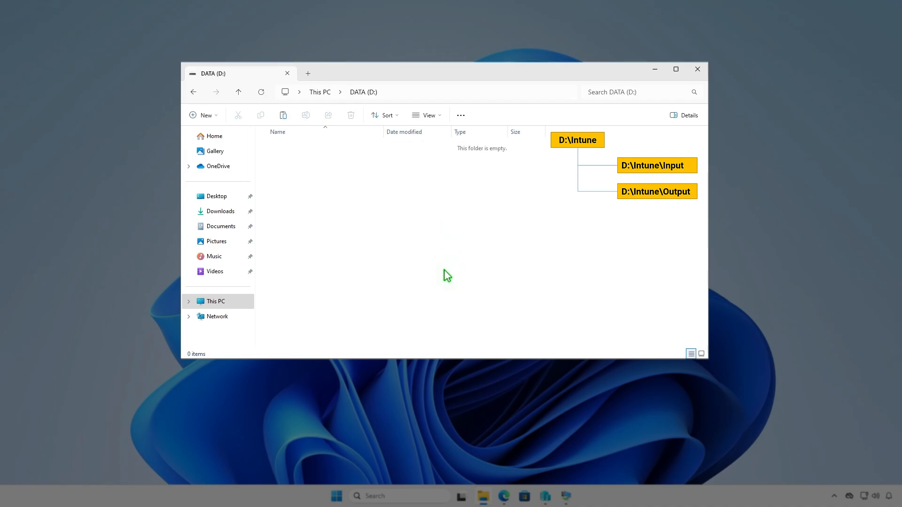
click(209, 116)
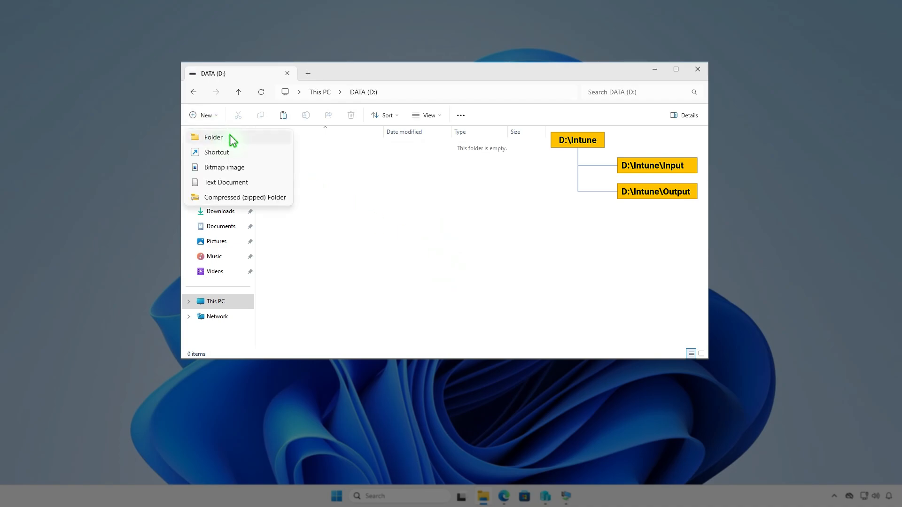
click(230, 135)
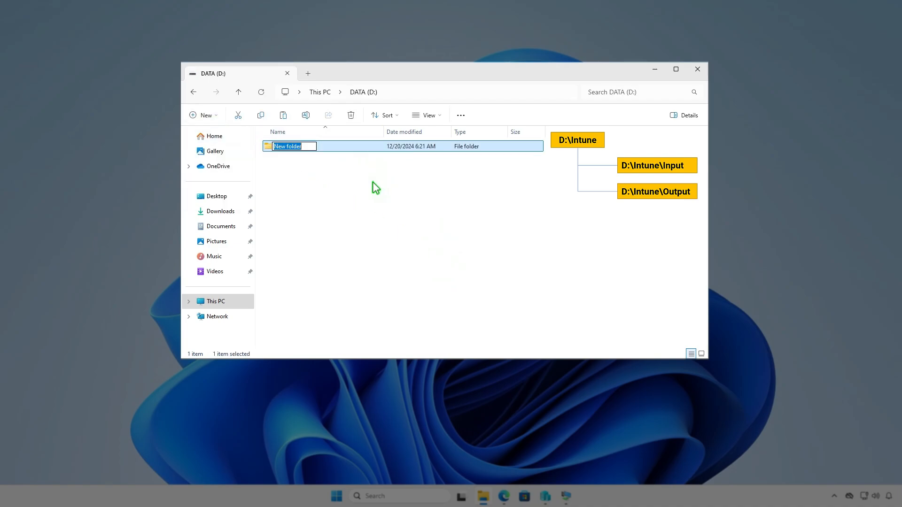
text(Intune)
key(Return)
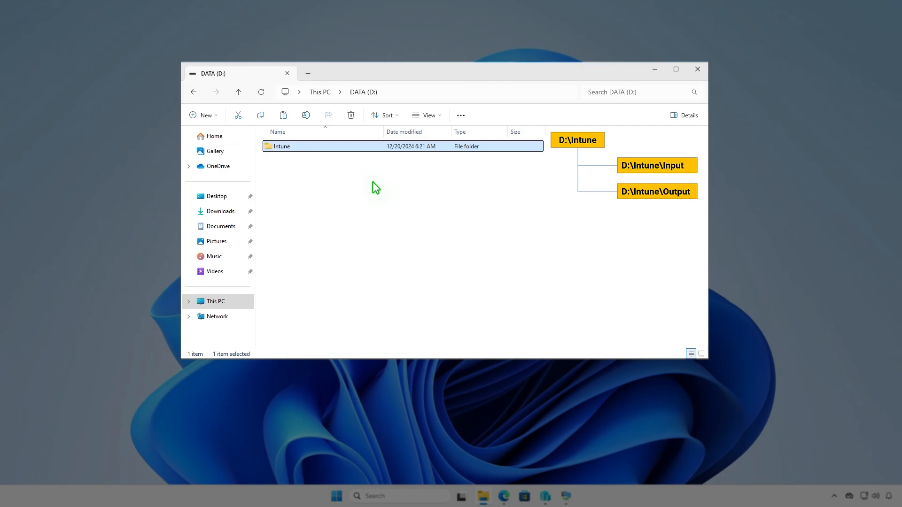
Step: Create two subfolders named Input and Output inside the D:\Intune folder
key(Return)
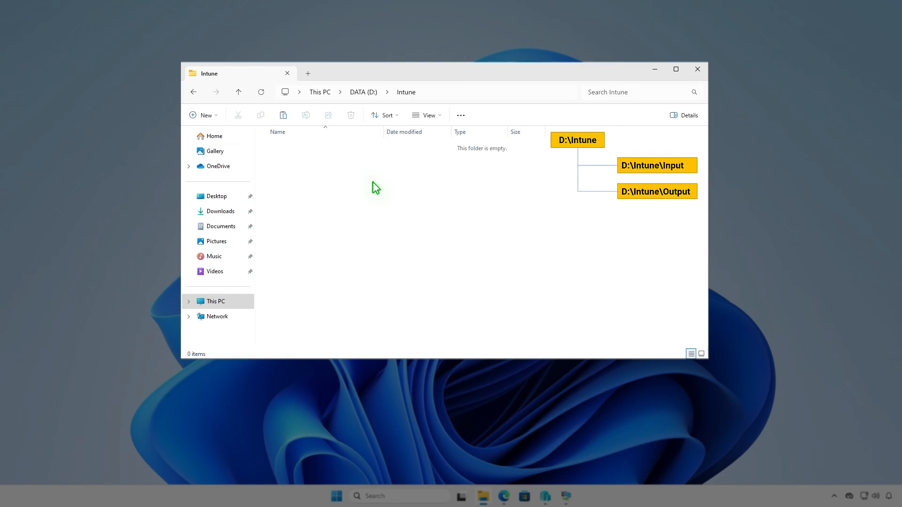
right_click(373, 183)
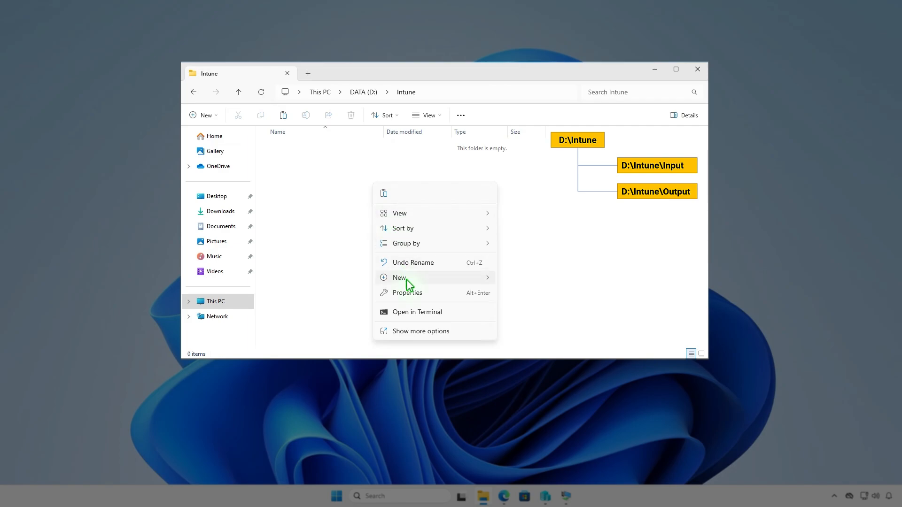
mouse_move(407, 279)
click(517, 280)
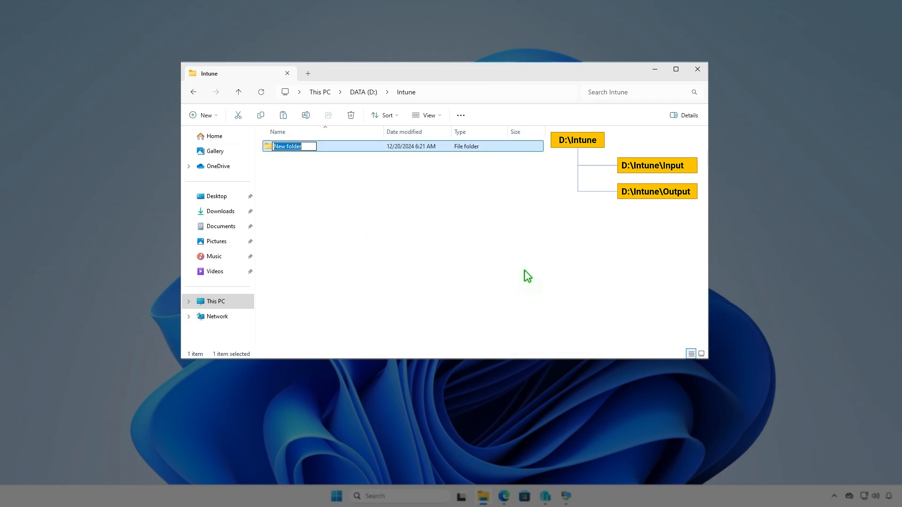
text(Input)
key(Return)
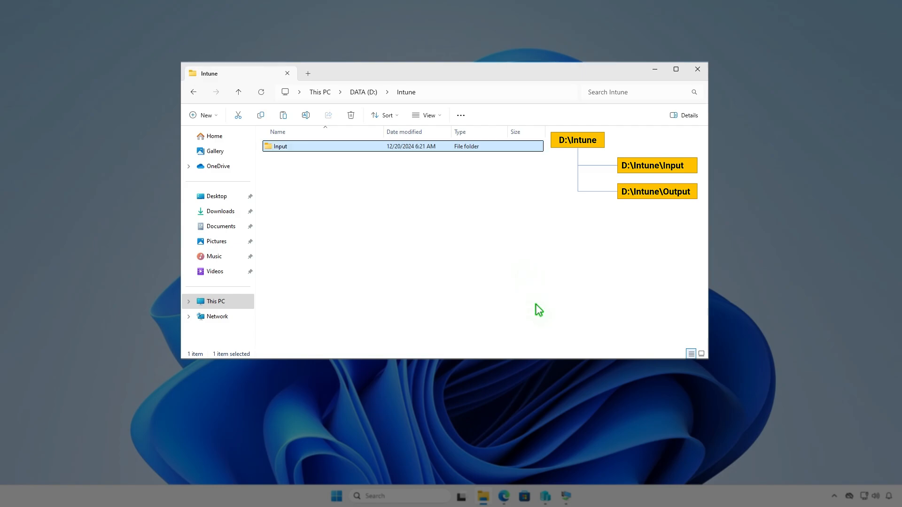
key(ctrl+shift+n)
text(Output)
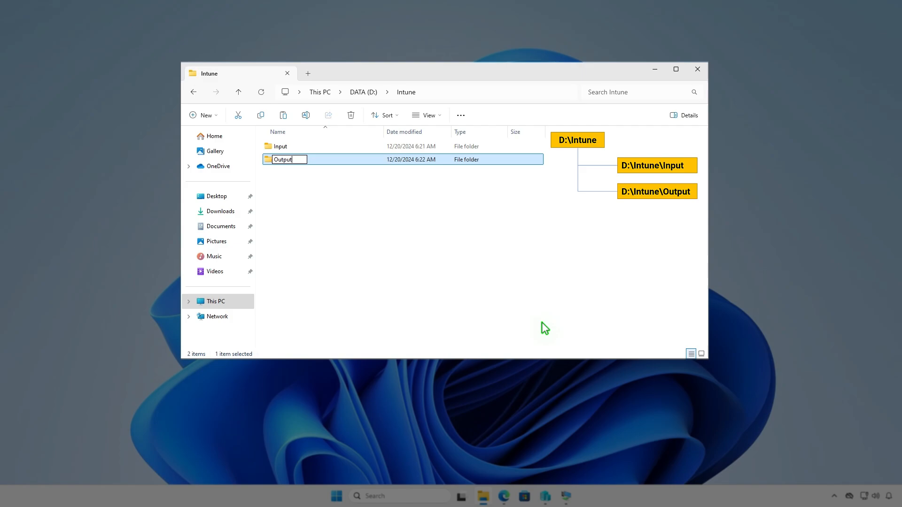
click(490, 252)
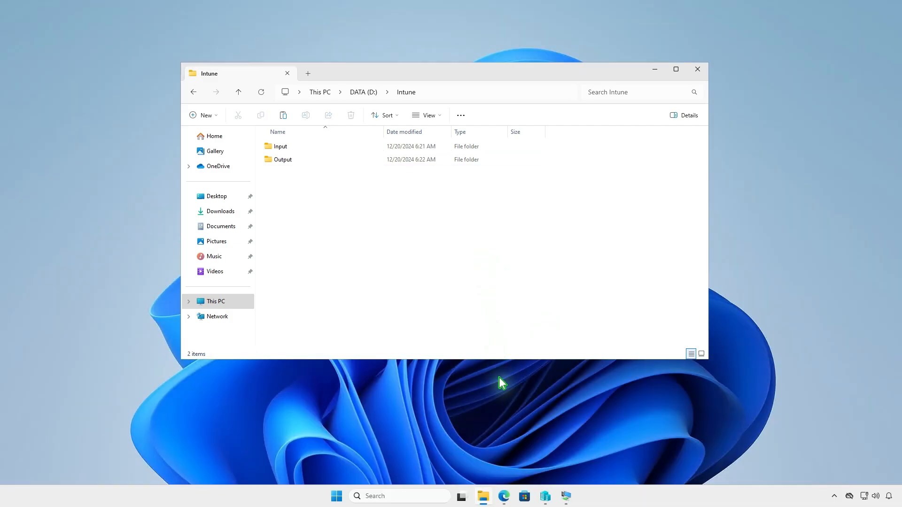
Step: Switch to Edge and download the zip source code of the latest Microsoft-Win32-Content-Prep-Tool release from GitHub
click(504, 497)
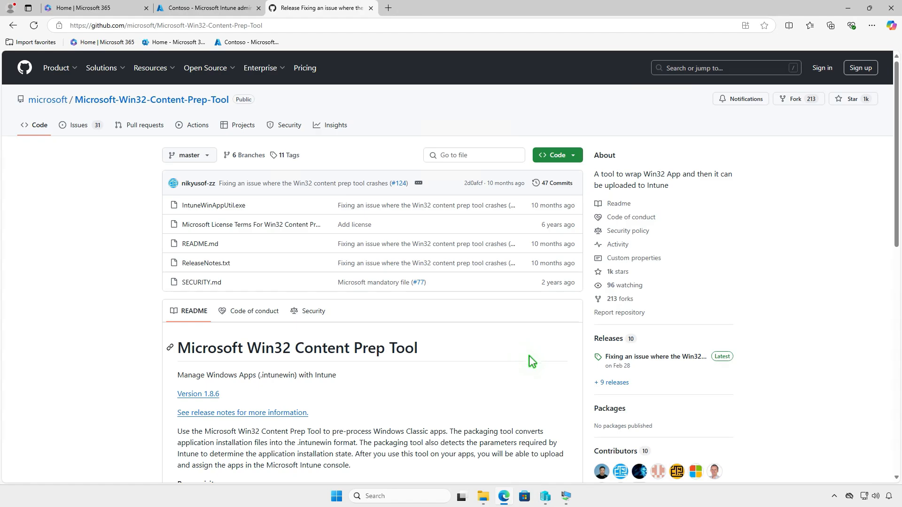
click(679, 357)
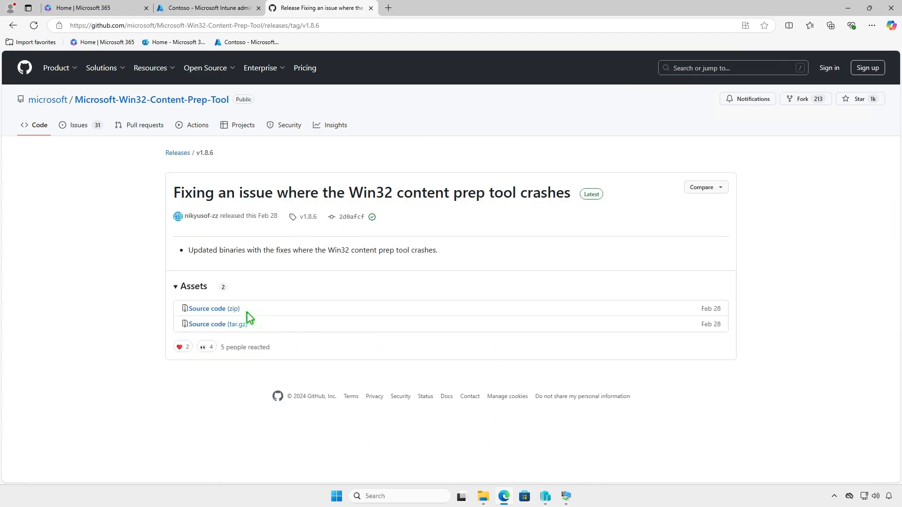
click(235, 309)
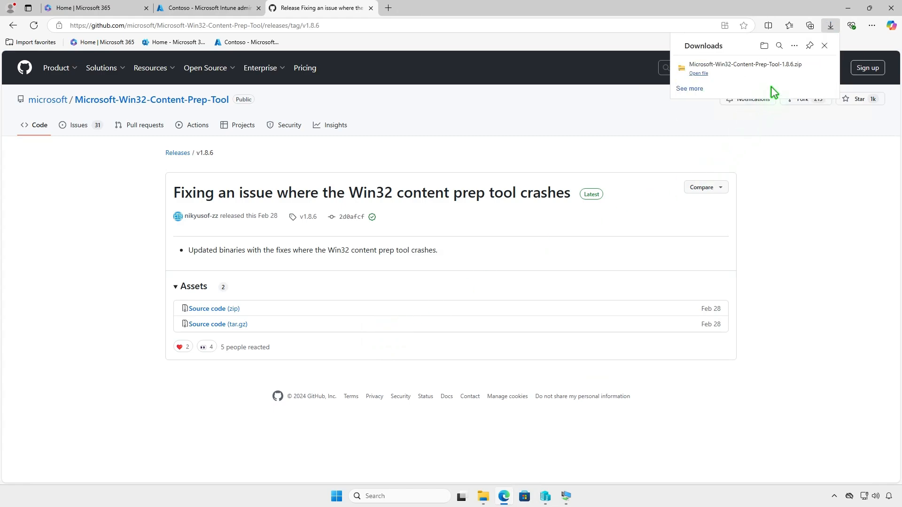
Step: Extract the downloaded Microsoft-Win32-Content-Prep-Tool-1.8.6 archive to its default destination in the Downloads folder
click(796, 71)
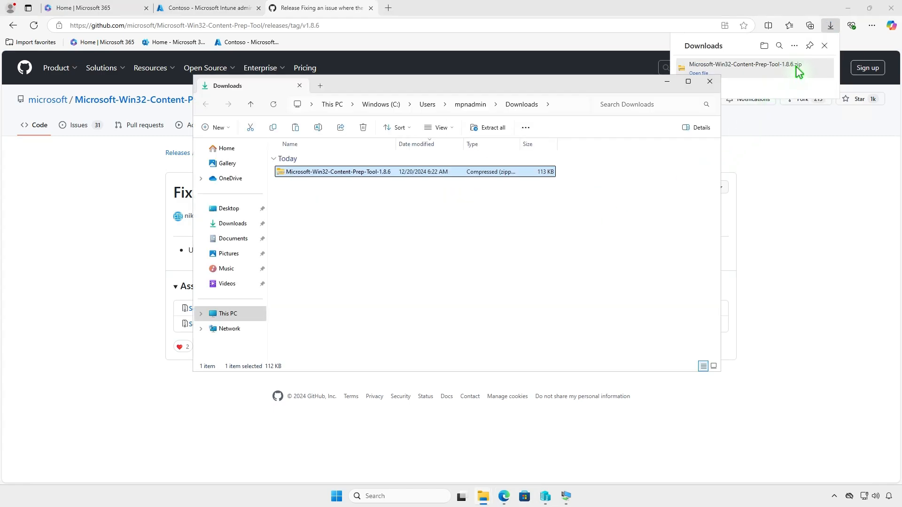
click(849, 8)
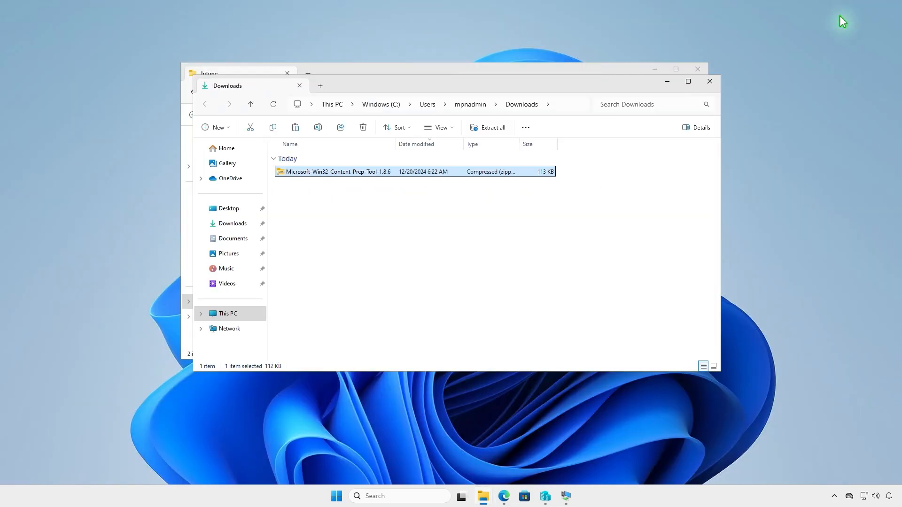
click(492, 129)
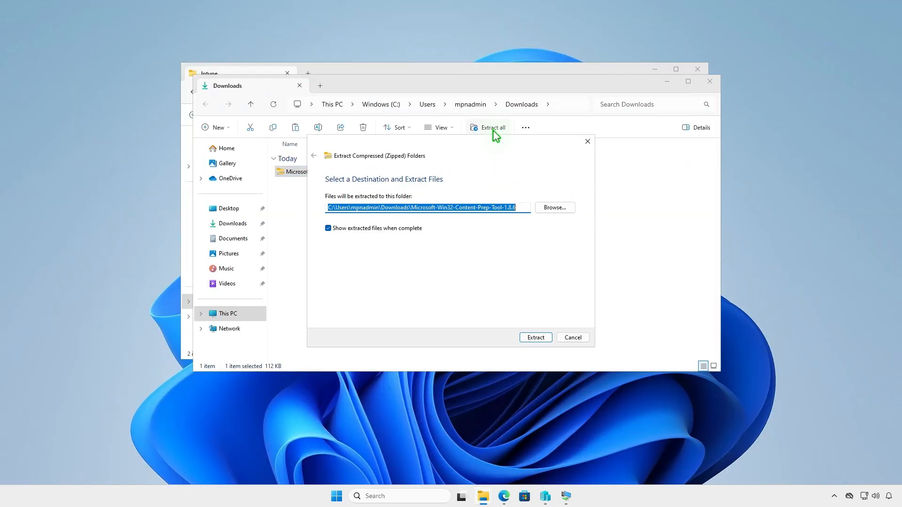
click(528, 336)
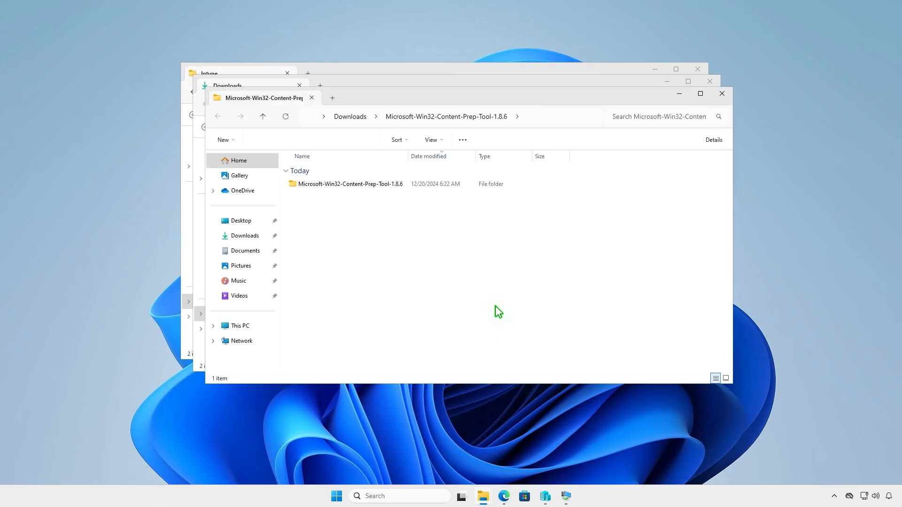
Step: Copy the IntuneWinAppUtil application from the extracted tool's inner folder and close the extracted folder and Downloads windows
double_click(402, 185)
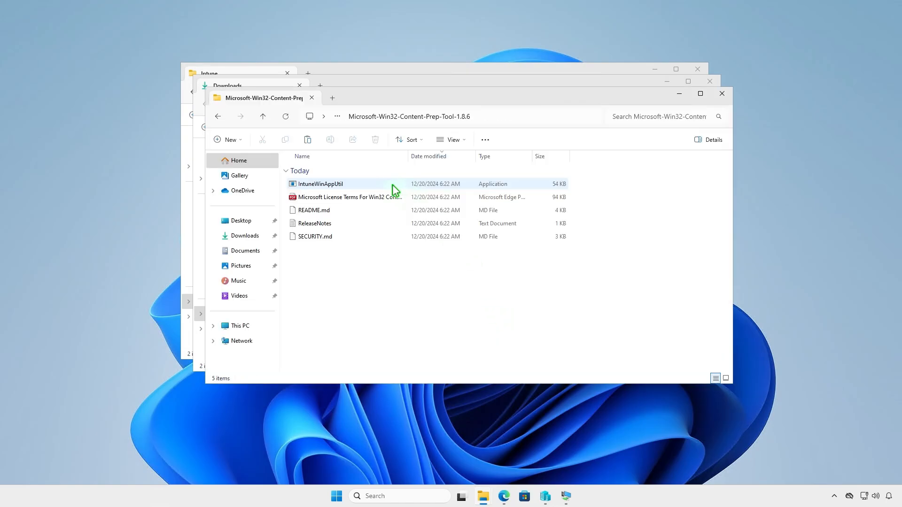
click(360, 184)
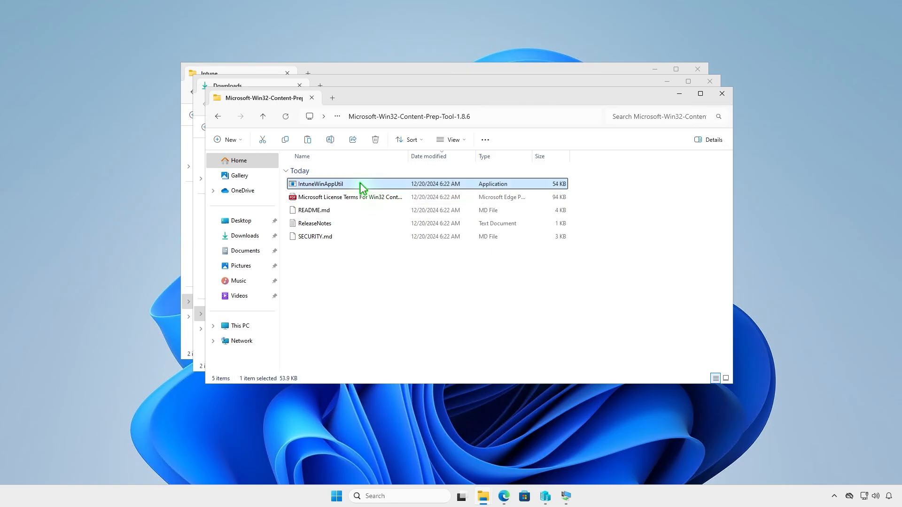
right_click(360, 187)
click(390, 195)
click(722, 94)
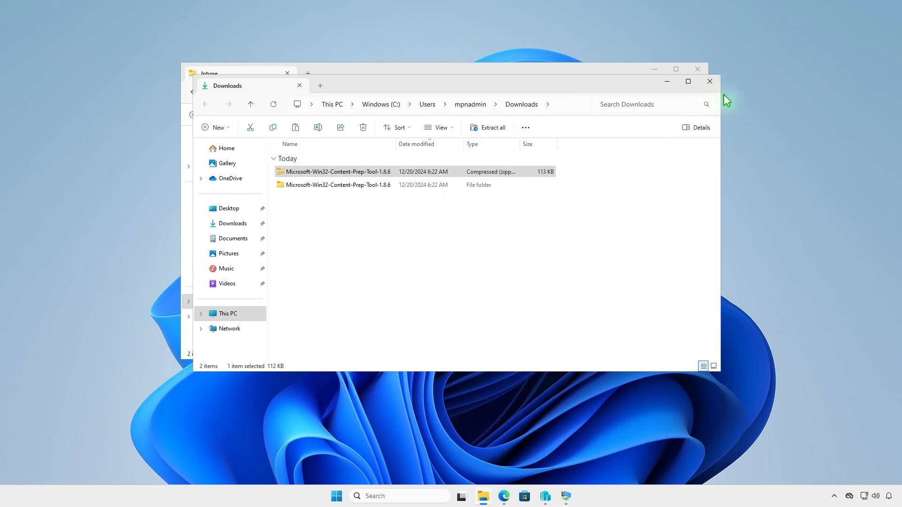
click(711, 85)
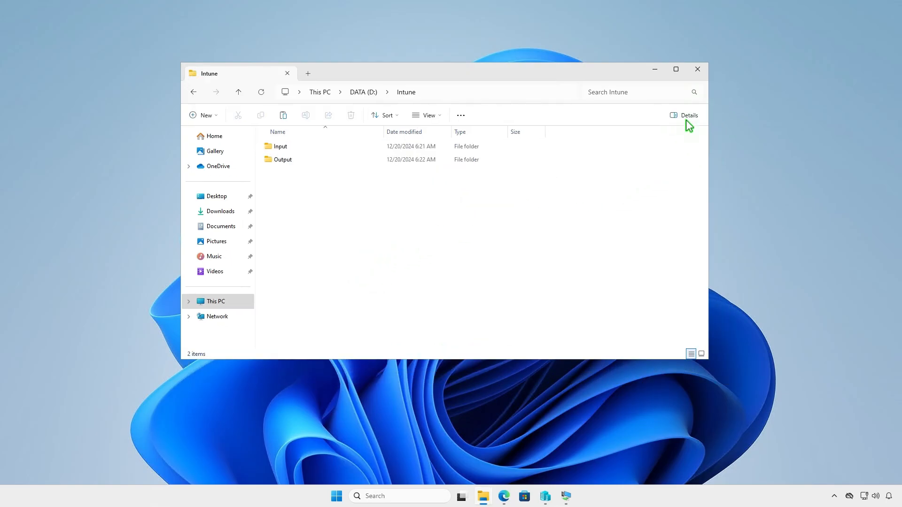
Step: Paste the copied IntuneWinAppUtil application into the D:\Intune folder and minimize the window
right_click(323, 202)
click(336, 215)
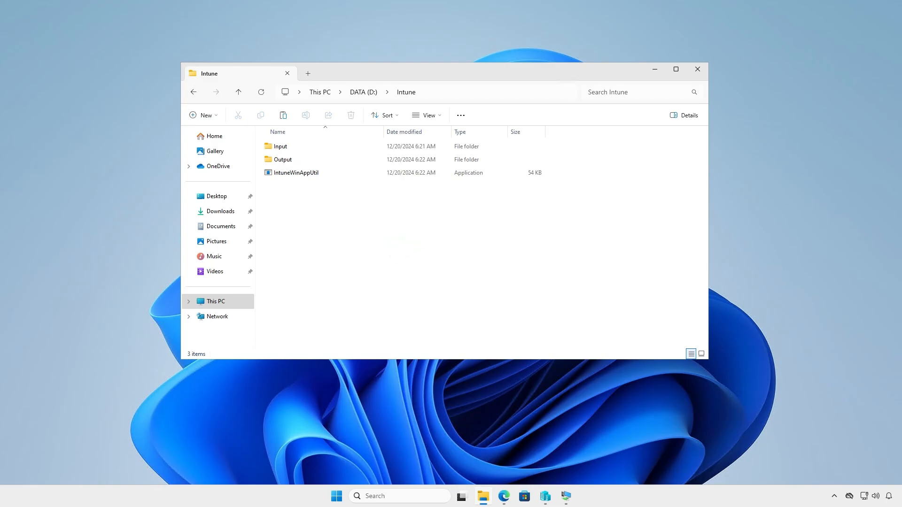
click(655, 69)
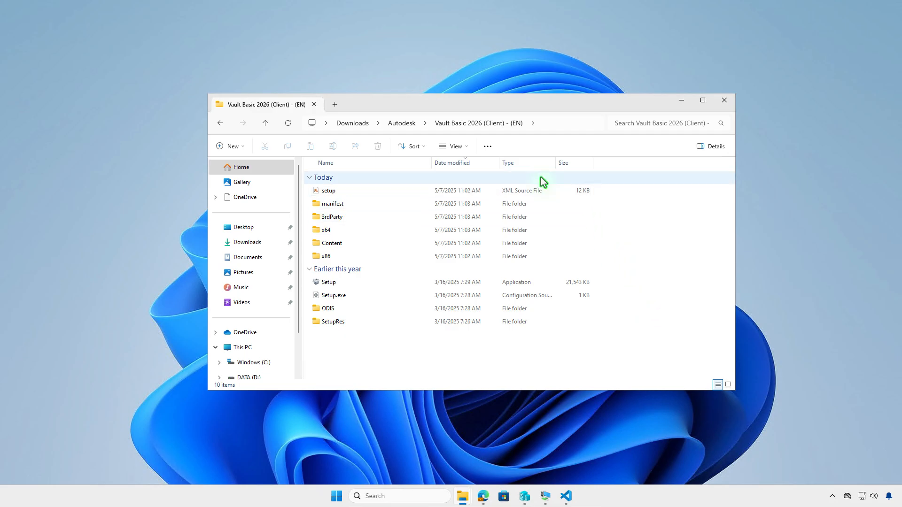
Step: Copy all files and folders from the Vault Basic 2026 (Client) - (EN) folder under Downloads\Autodesk
click(489, 147)
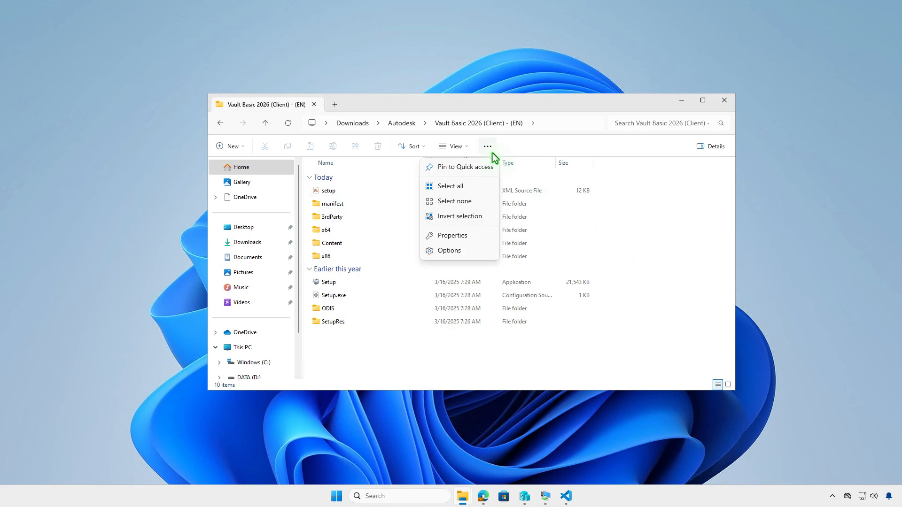
click(482, 186)
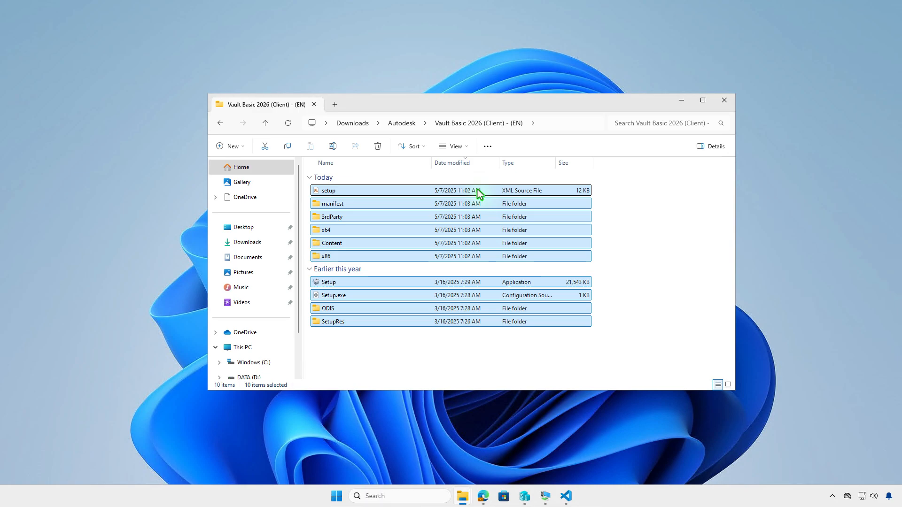
right_click(479, 192)
click(508, 202)
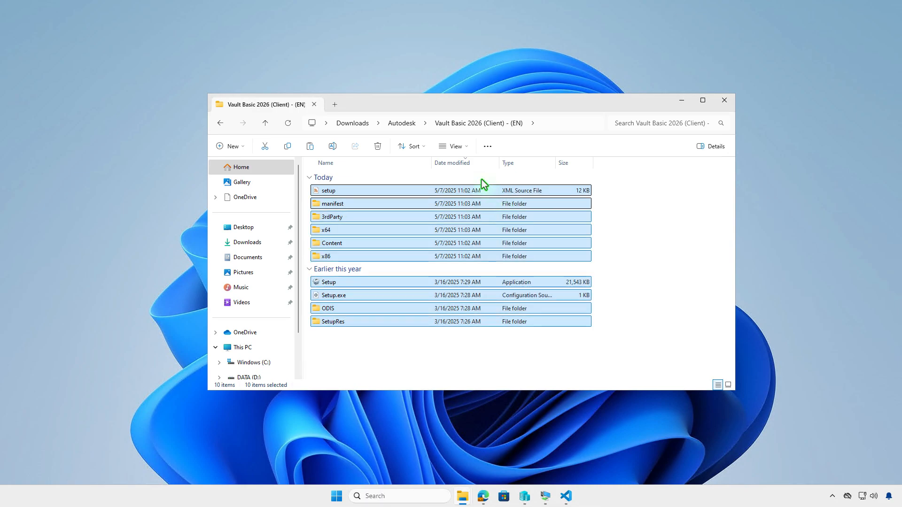
Step: Paste the copied Vault installer files into D:\Intune\Input using a new tab, and minimize the window after returning to the Intune folder
click(336, 105)
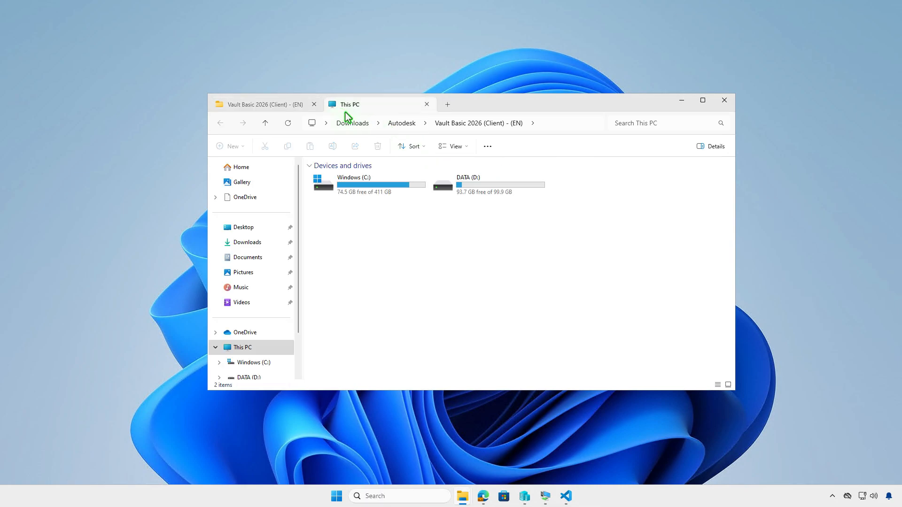
double_click(478, 188)
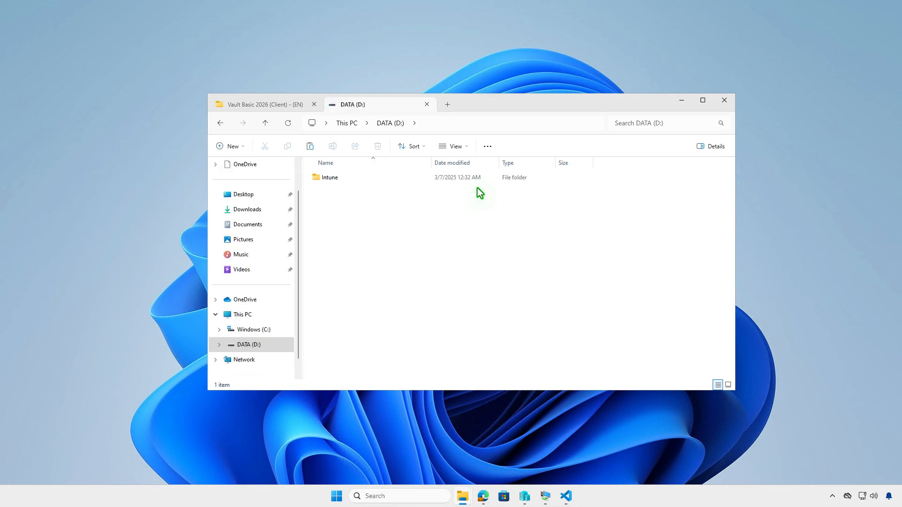
double_click(404, 182)
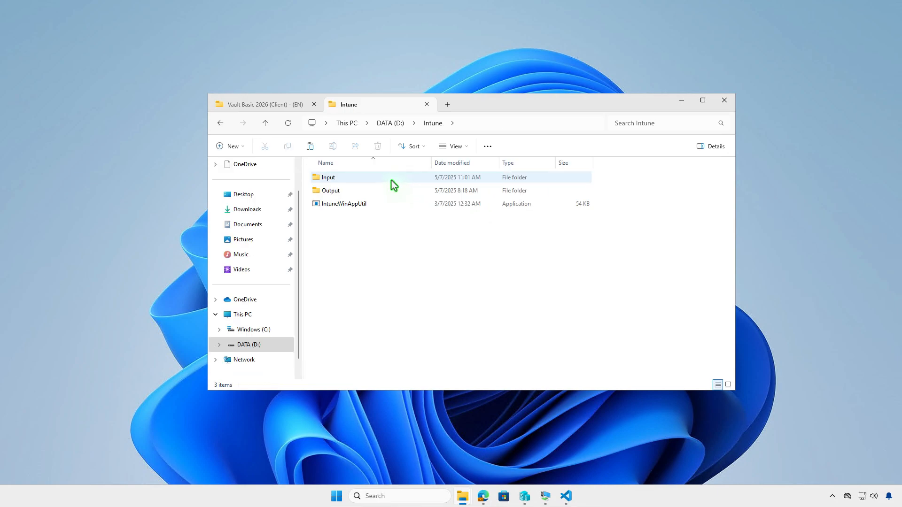
double_click(391, 181)
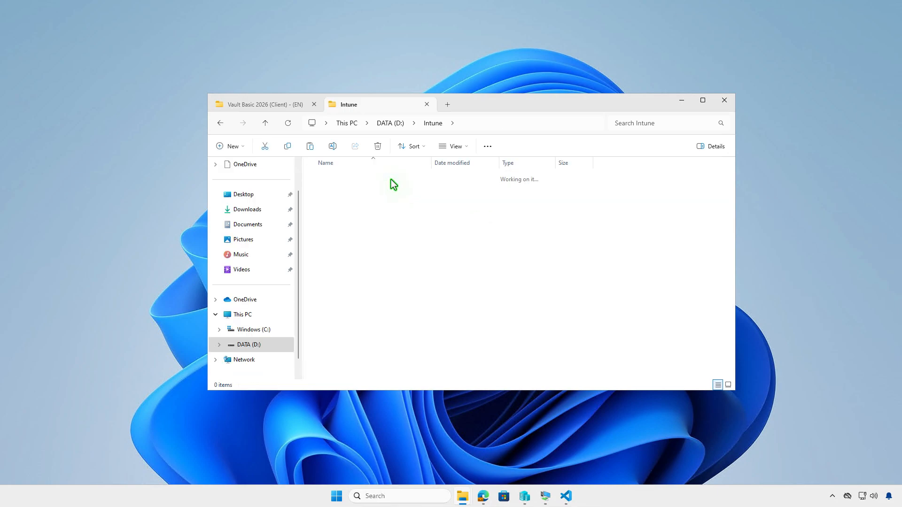
right_click(436, 233)
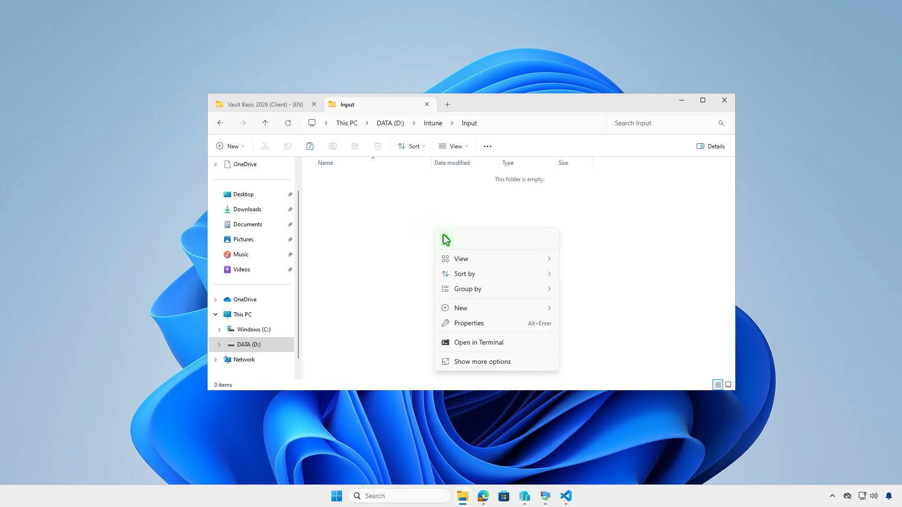
click(446, 239)
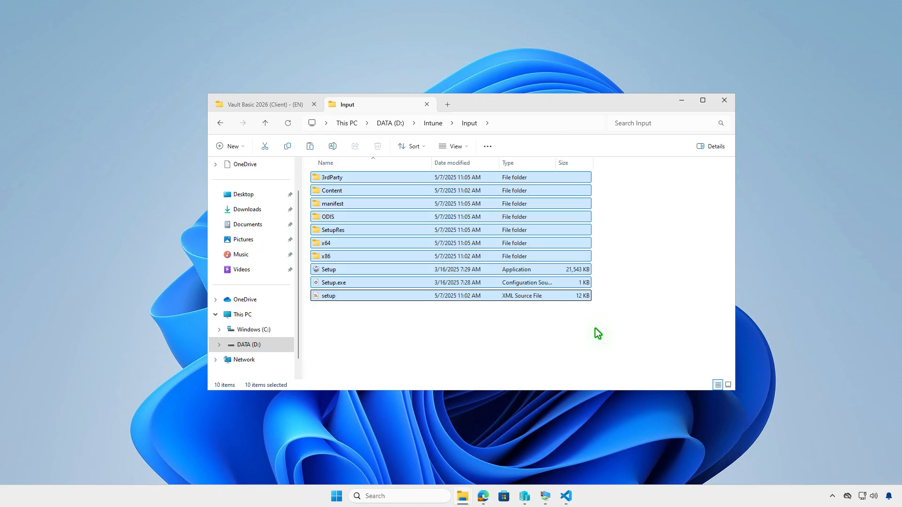
click(439, 124)
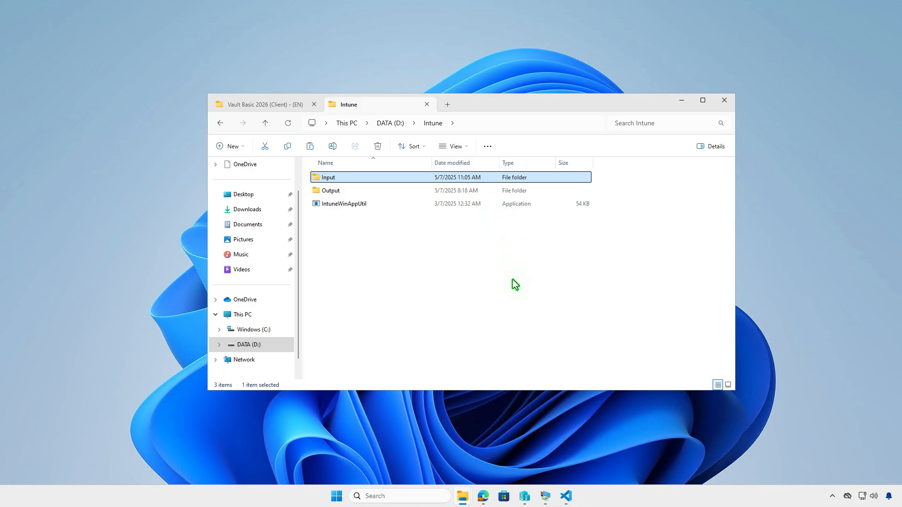
click(512, 281)
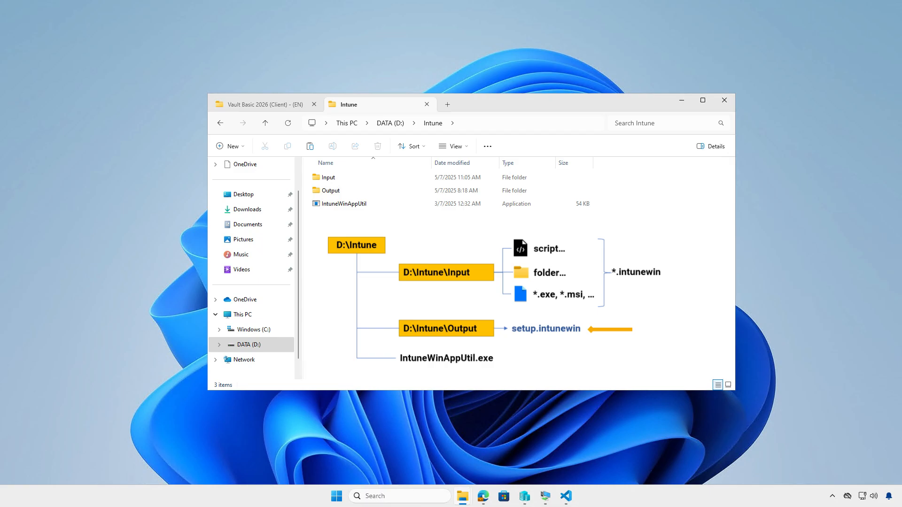
click(681, 101)
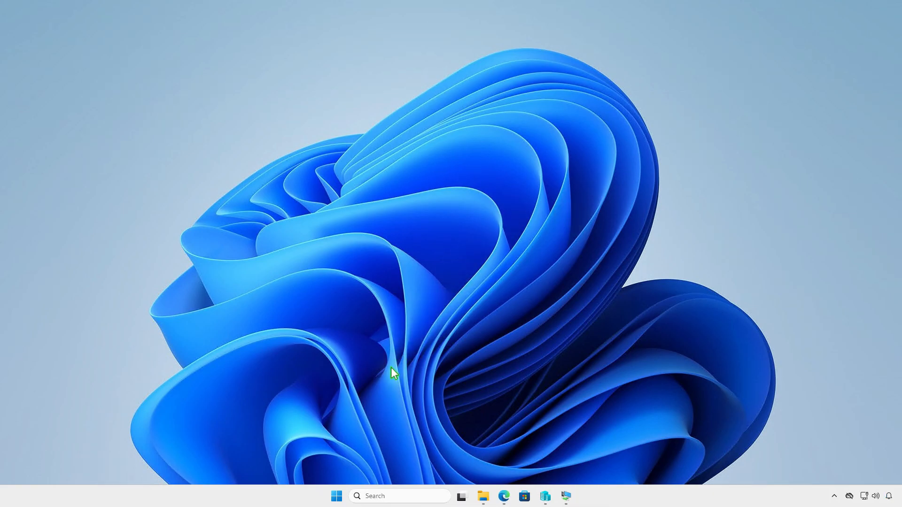
Step: Open Terminal as administrator and change the working directory to D:\Intune
right_click(336, 498)
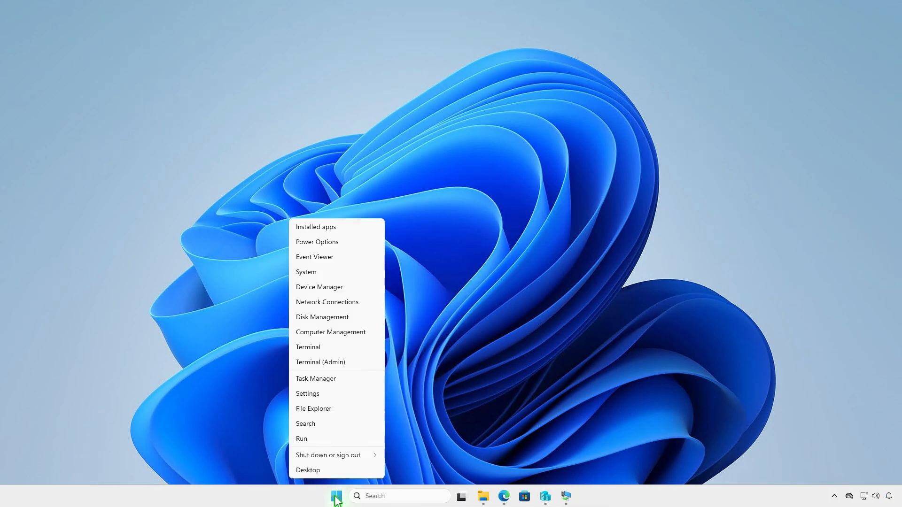
click(361, 363)
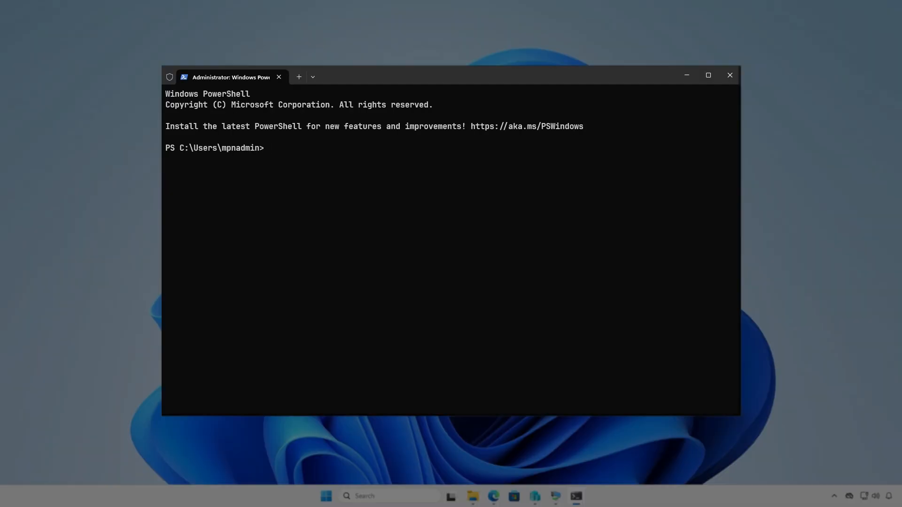
text(cd d)
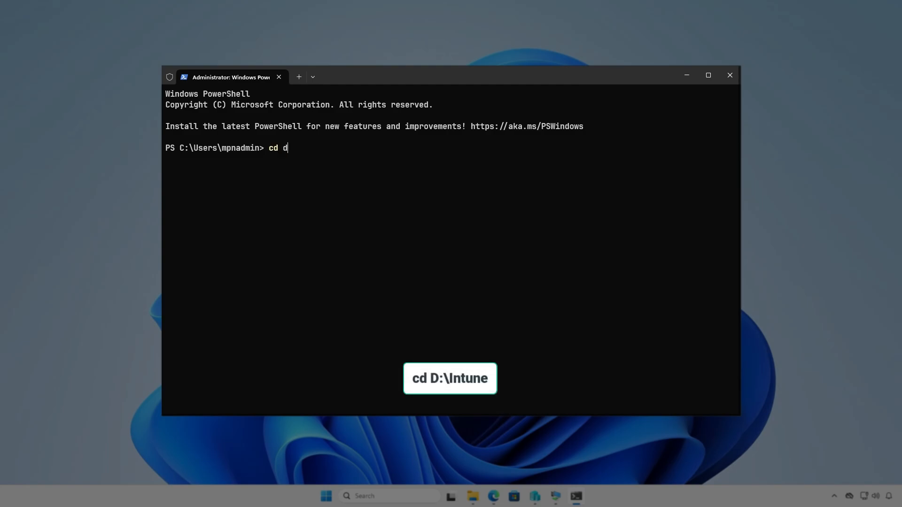
text(:\In)
key(Tab)
key(Return)
key(Return)
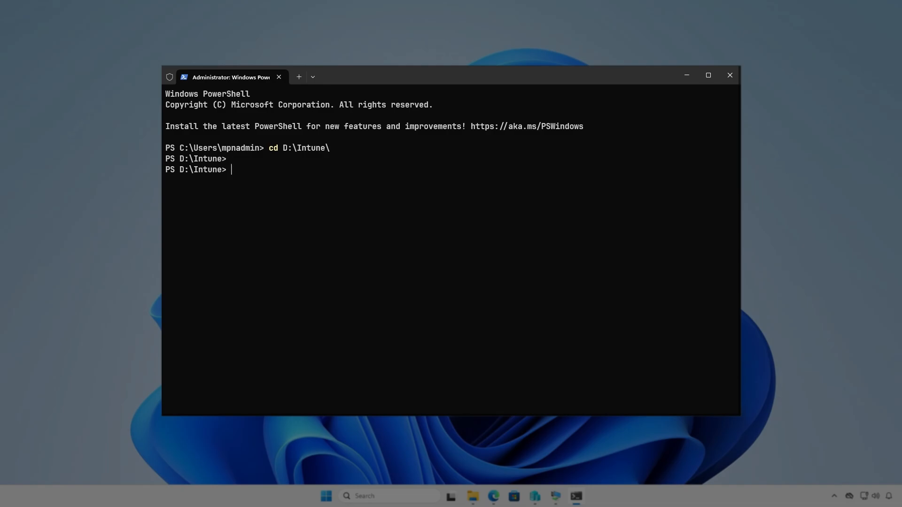
Step: Run .\IntuneWinAppUtil.exe from the D:\Intune directory
text(in)
text(te)
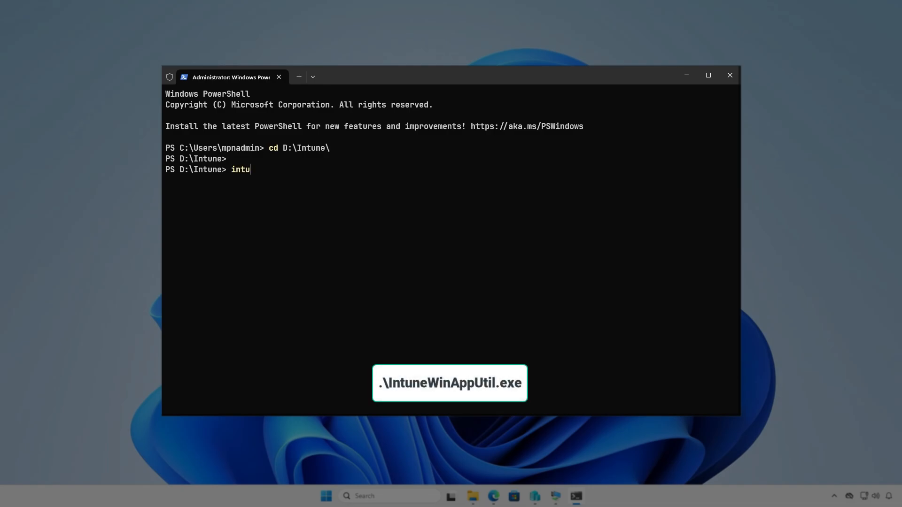
key(Tab)
key(Return)
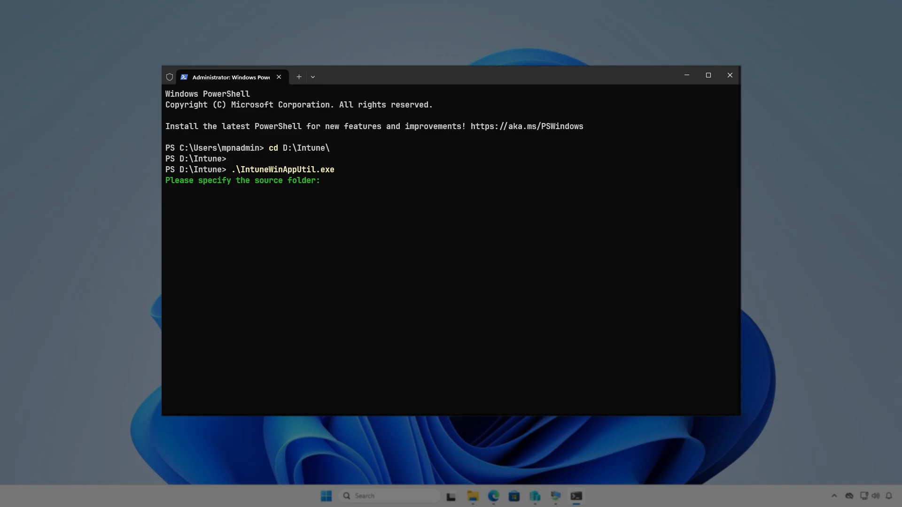
Step: Specify D:\Intune\Input as the source folder and D:\Intune\Input\setup.exe as the setup file
text(D:\Intune\)
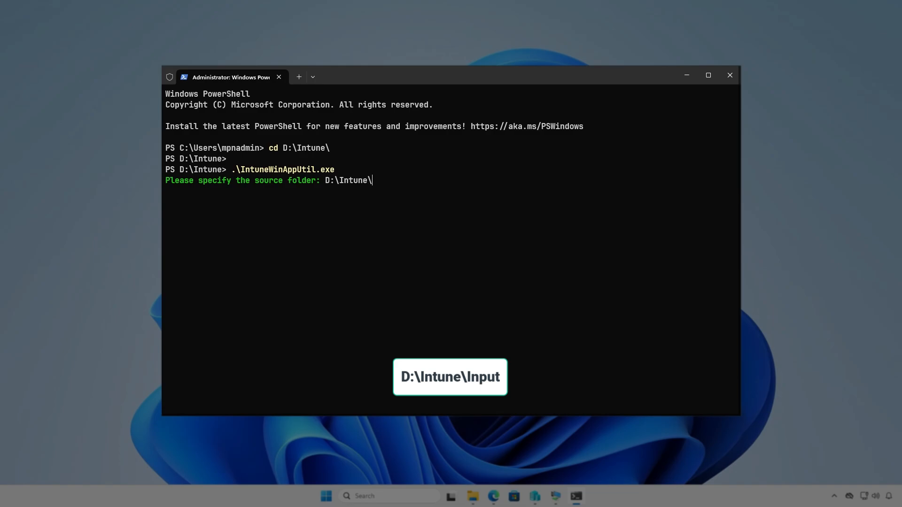
text(Input)
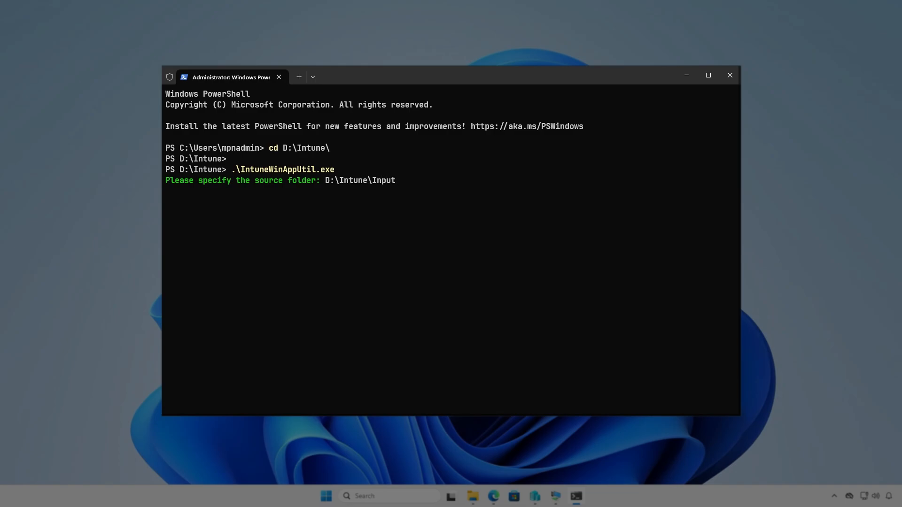
key(Return)
text(D:\)
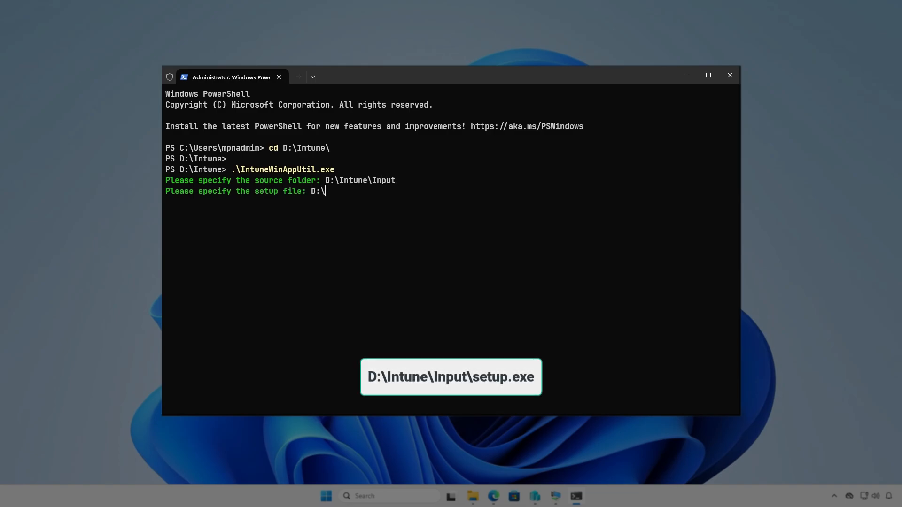
text(Intune\Inpu)
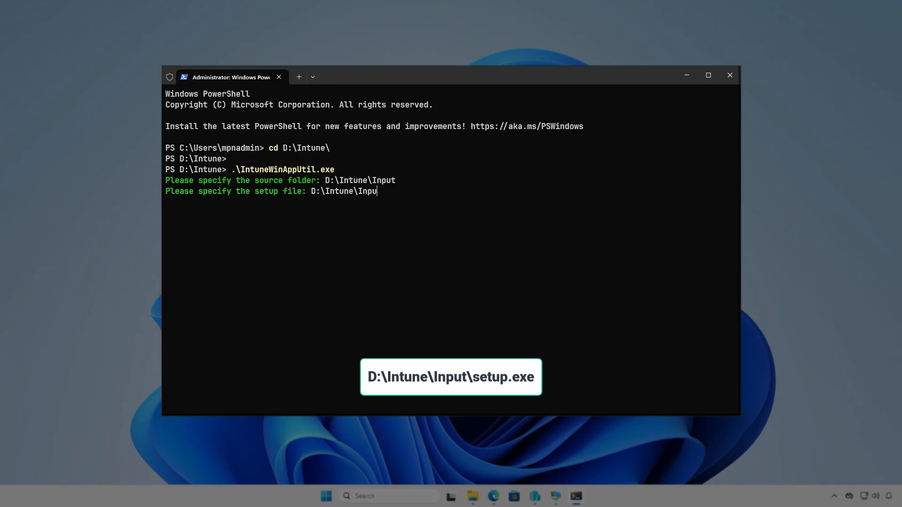
text(t\setup.exe)
key(Return)
Step: Specify D:\Intune\Output as the output folder and decline a catalog folder to generate the package
text(D:)
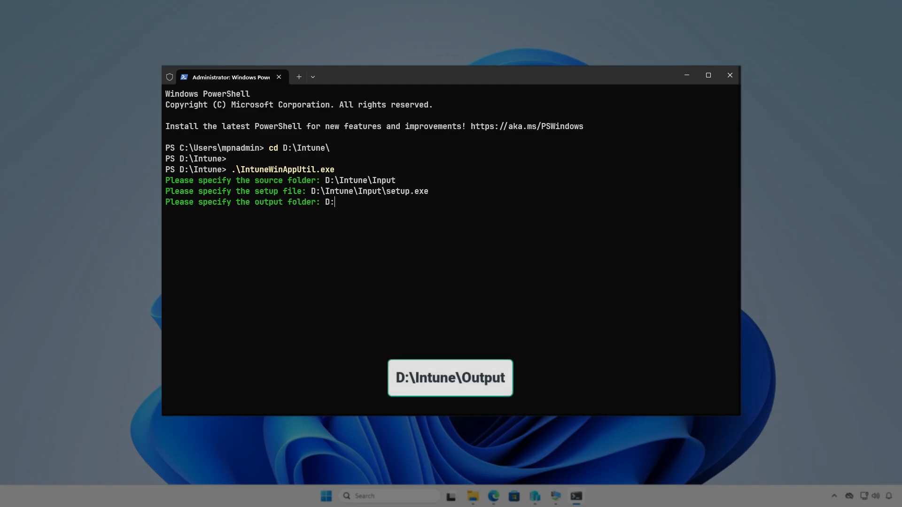
text(\I)
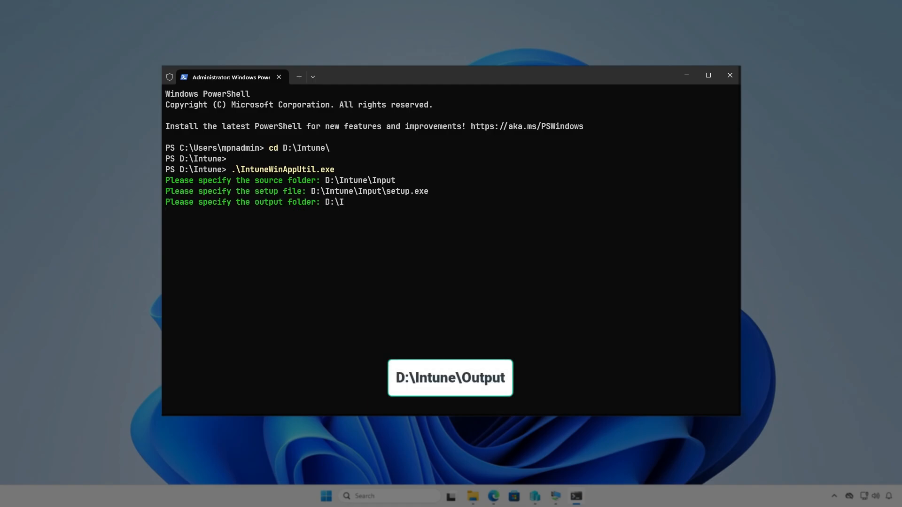
text(ntune\Output)
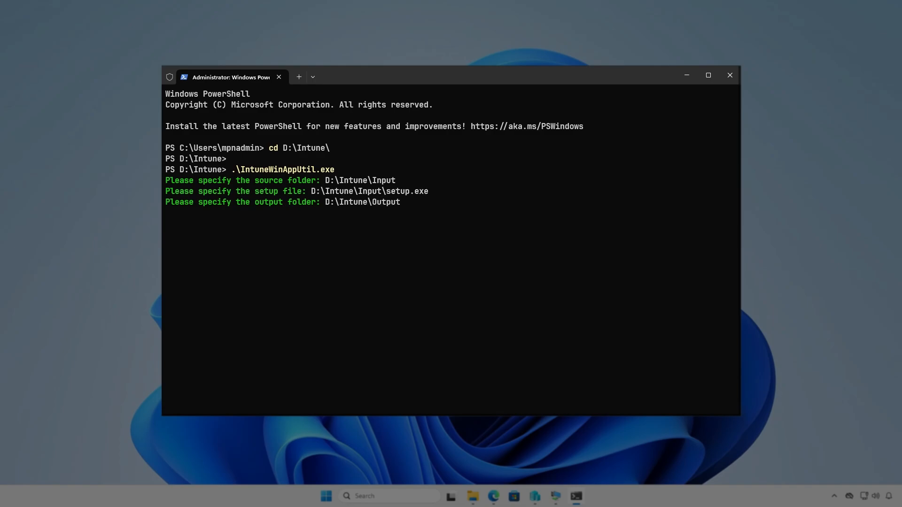
key(Return)
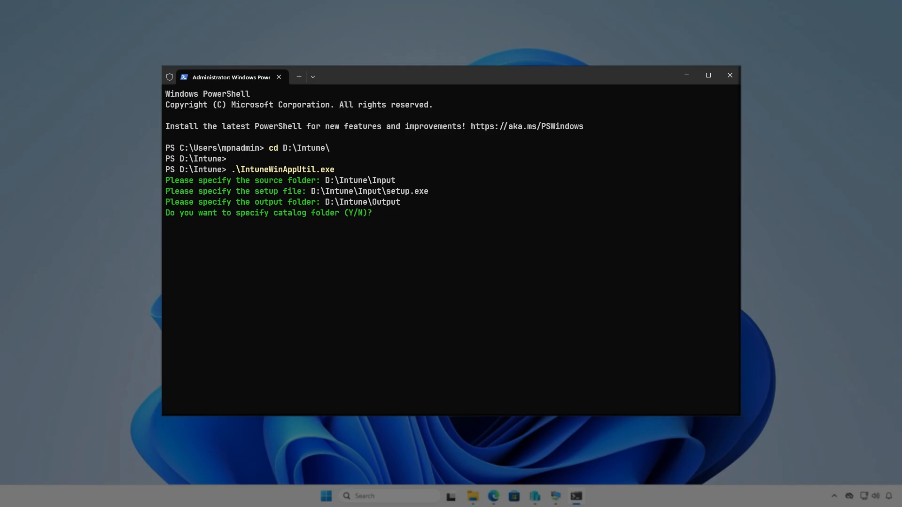
key(n)
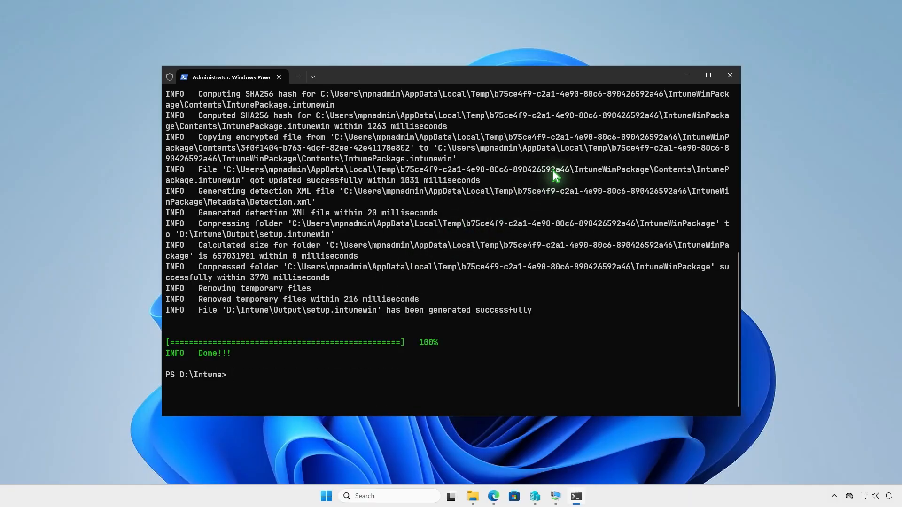
Step: Minimize the terminal and check the D:\Intune\Output folder in File Explorer for the generated package
click(687, 76)
click(472, 496)
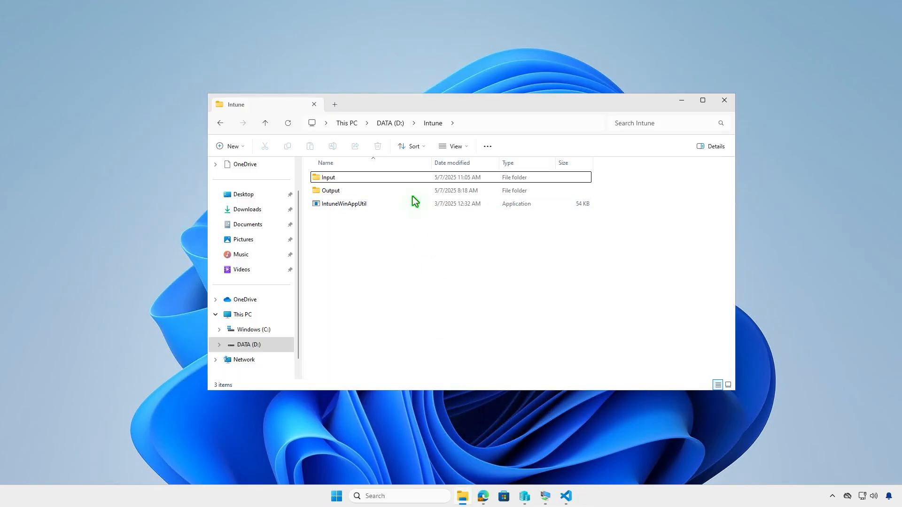
double_click(412, 193)
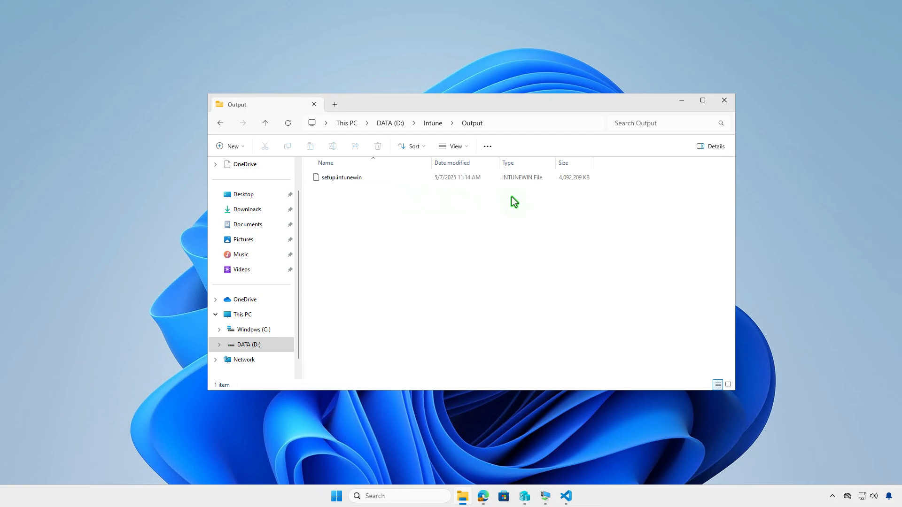
click(681, 101)
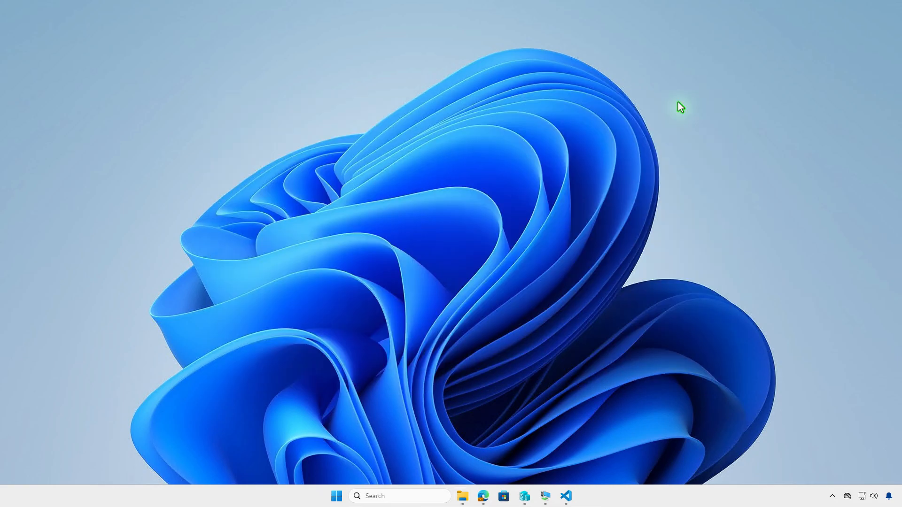
Step: Switch to Edge and open the Apps section of the Microsoft Intune admin center
click(484, 497)
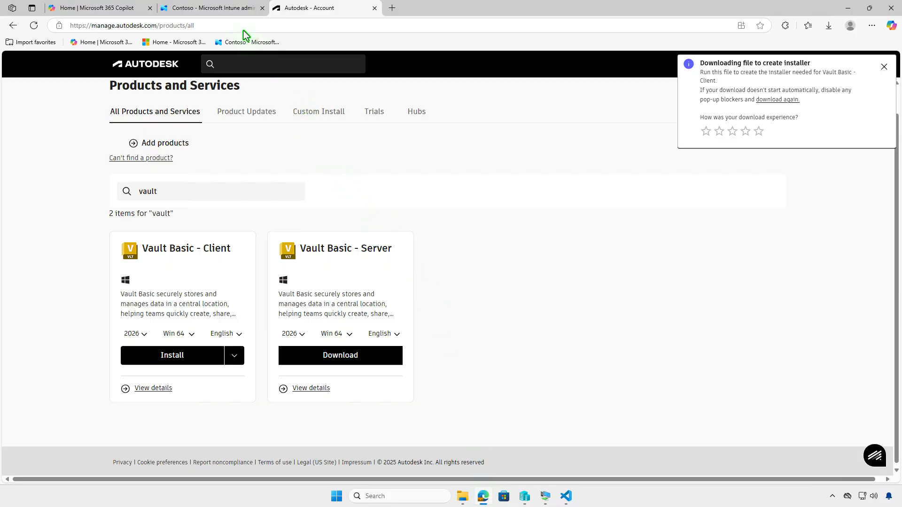
click(235, 13)
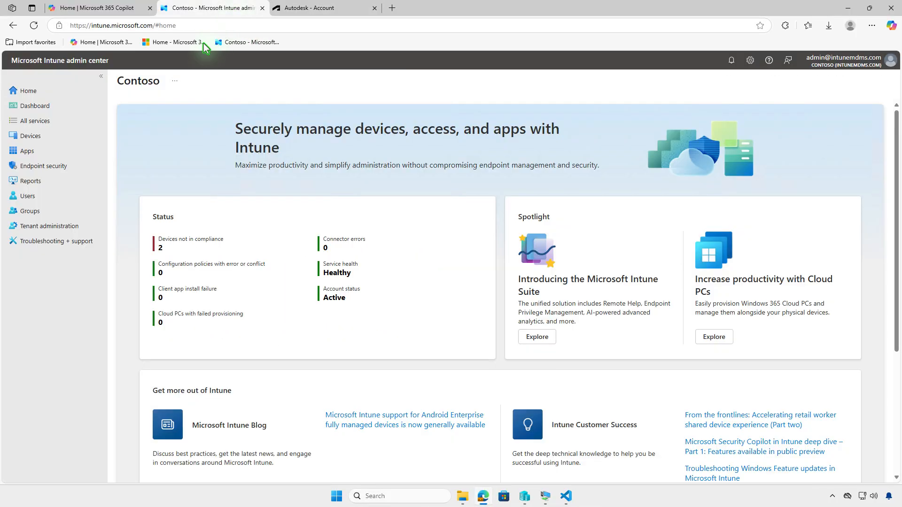
click(70, 153)
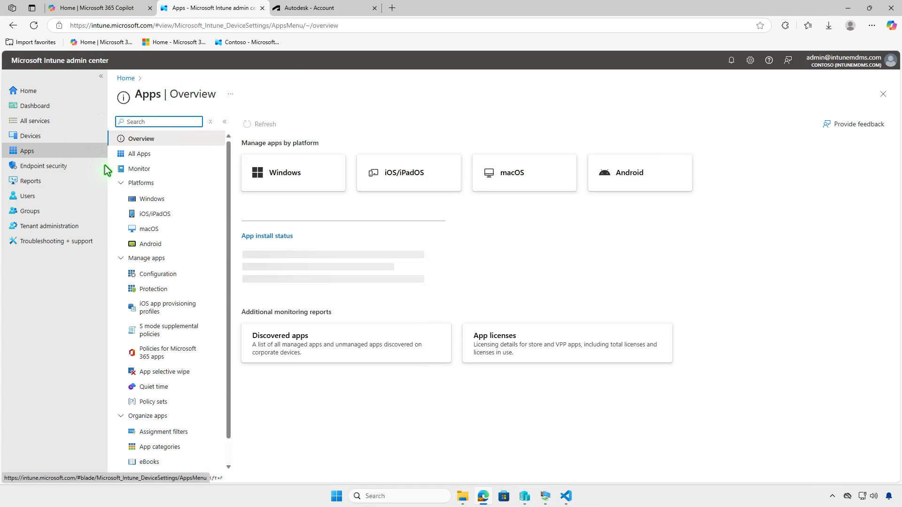
Step: Start creating a new Windows app with the app type Windows app (Win32)
click(151, 199)
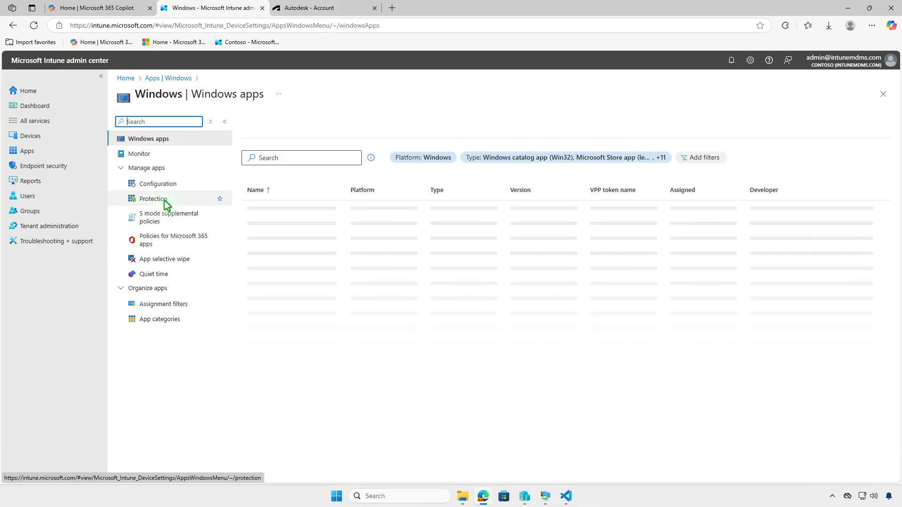
click(269, 130)
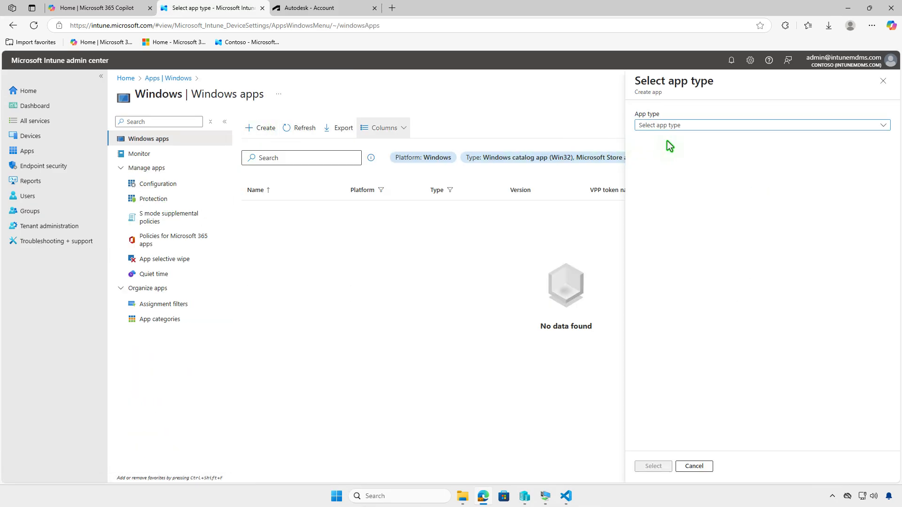
click(763, 128)
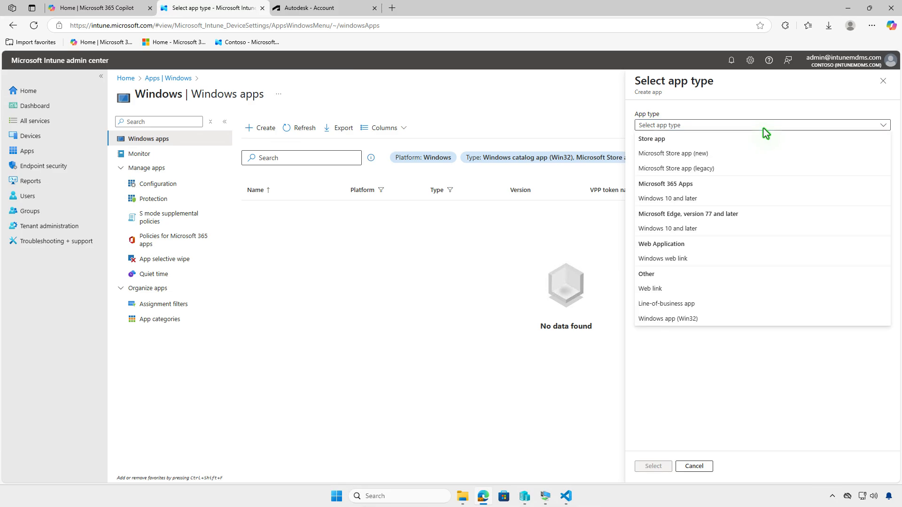
click(736, 318)
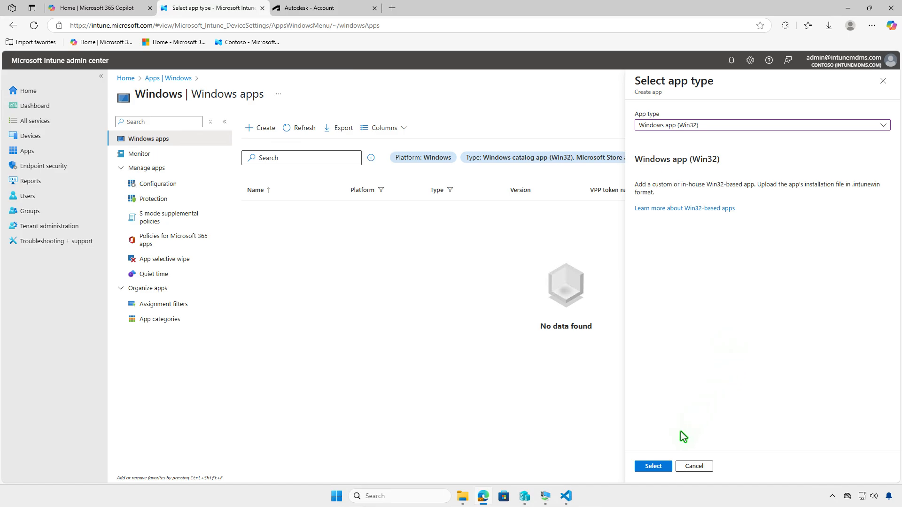
click(665, 465)
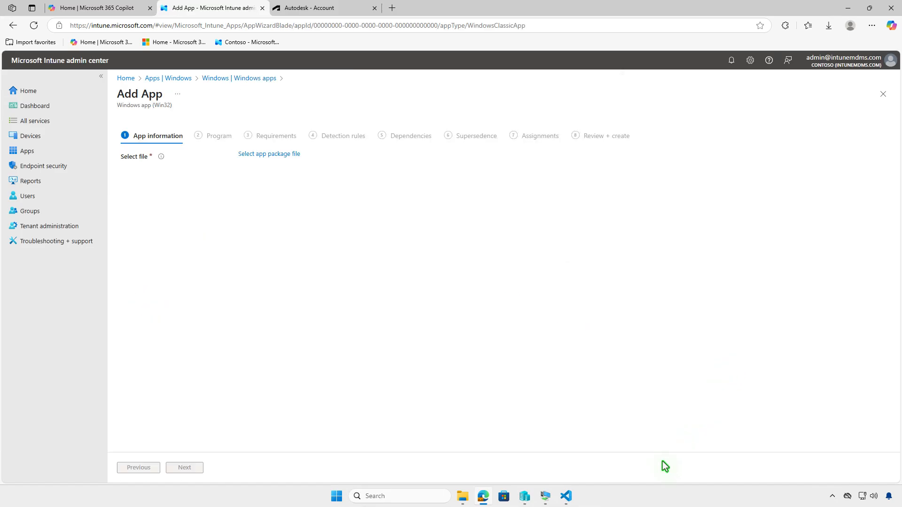
Step: Select D:\Intune\Output\setup.intunewin as the app package file and confirm it
click(296, 155)
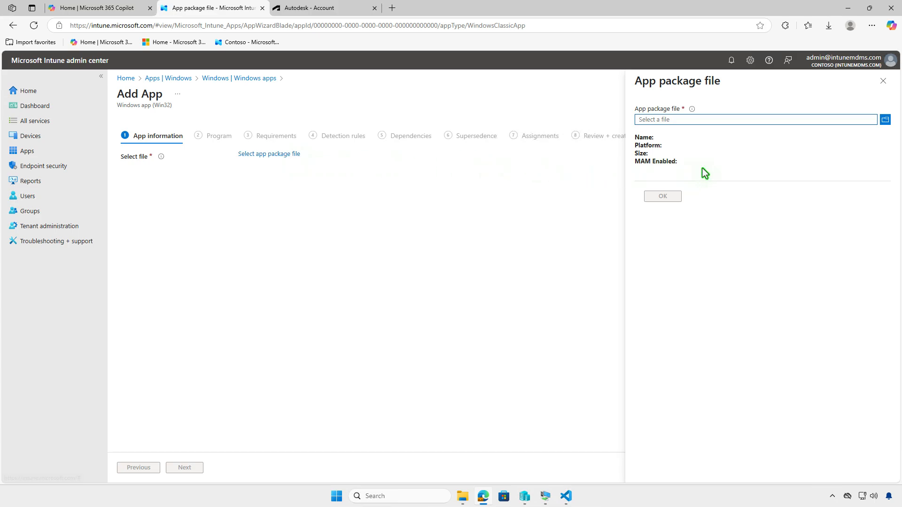
click(760, 121)
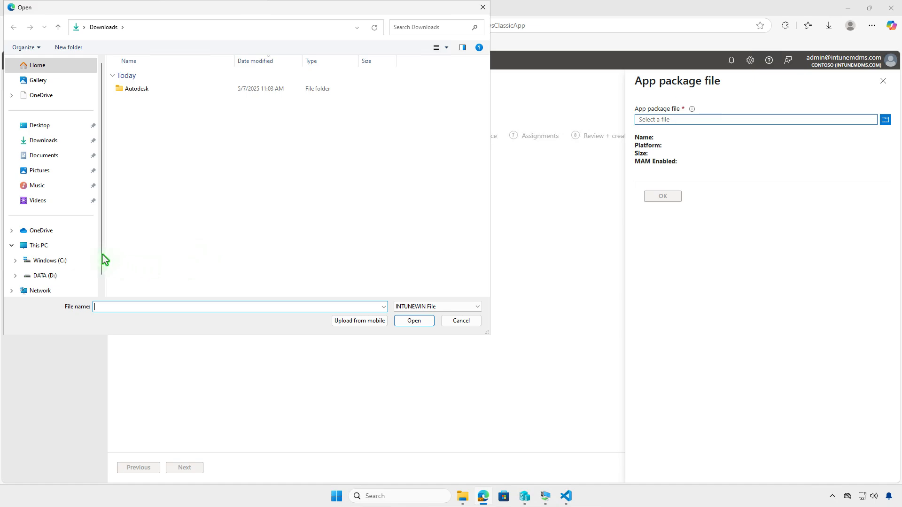
click(72, 248)
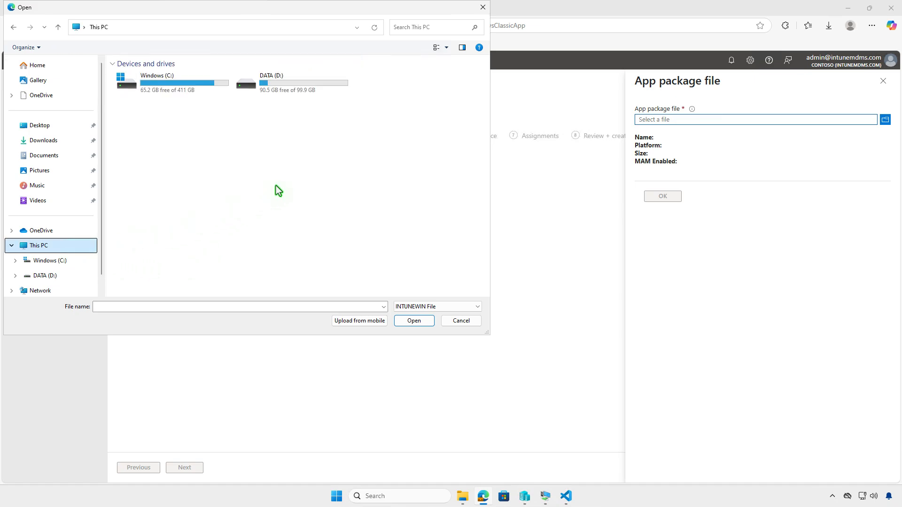
double_click(300, 91)
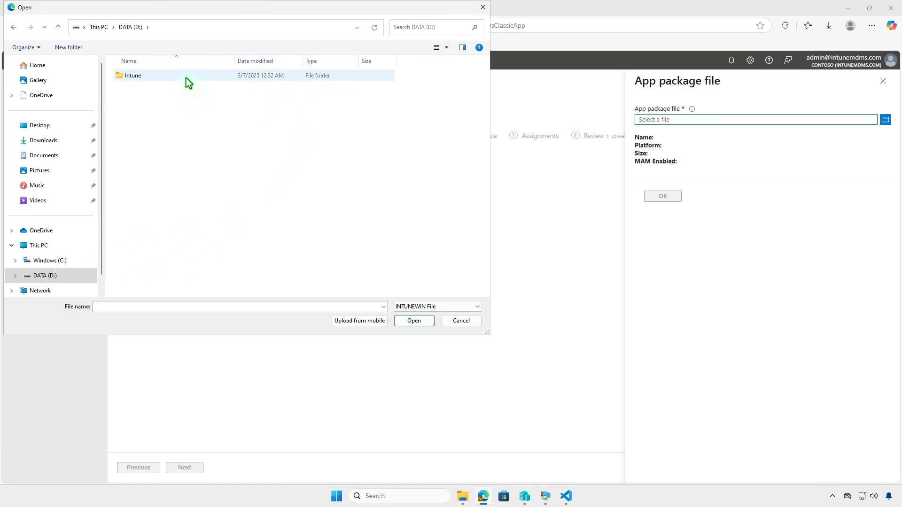
double_click(186, 77)
double_click(185, 88)
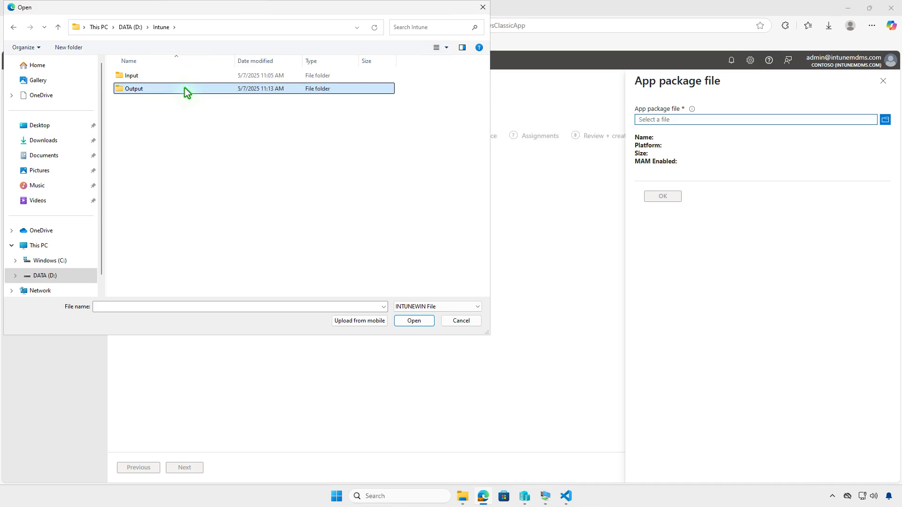
click(180, 77)
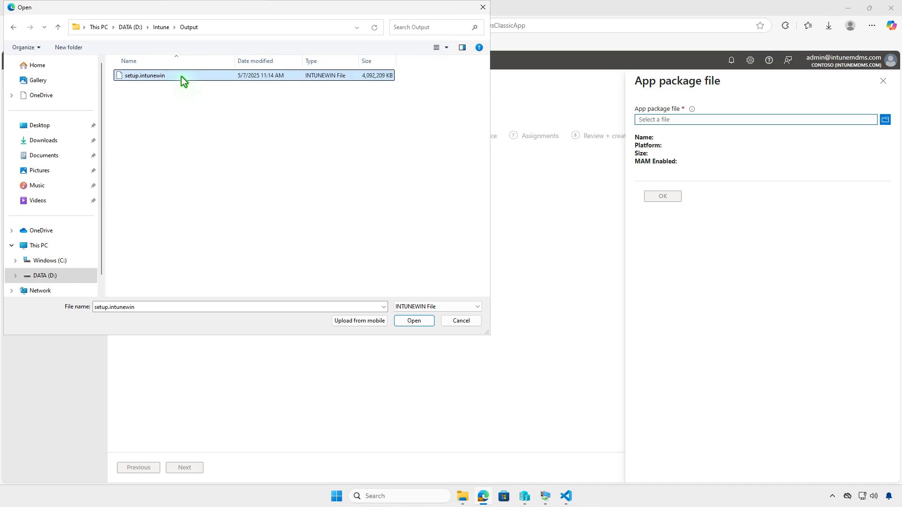
click(405, 322)
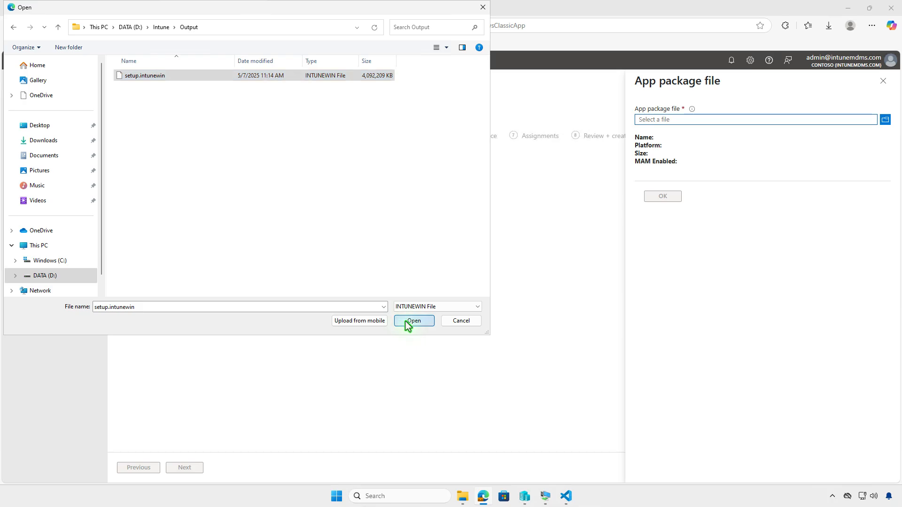
click(667, 197)
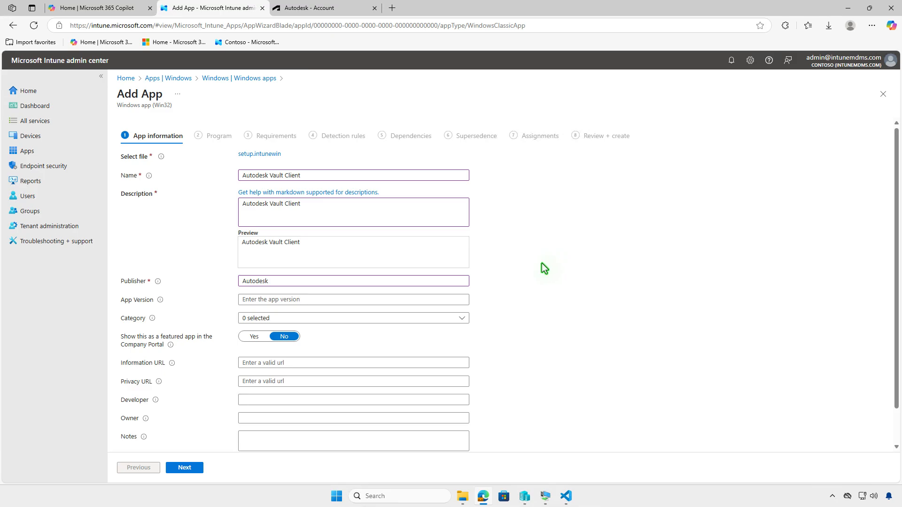
Step: Upload autodesk-vault-small-social-400.png from Downloads as the app logo and continue to the program settings
scroll(536, 263, down, 2)
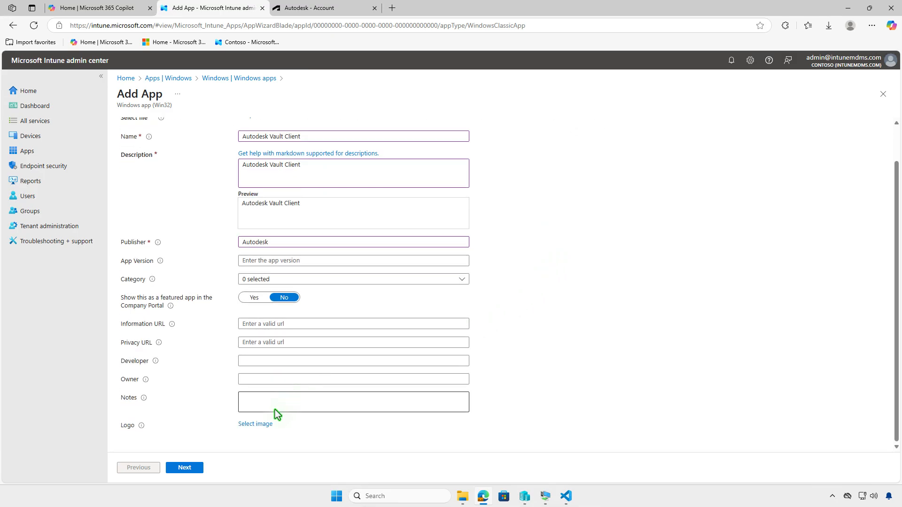
click(265, 425)
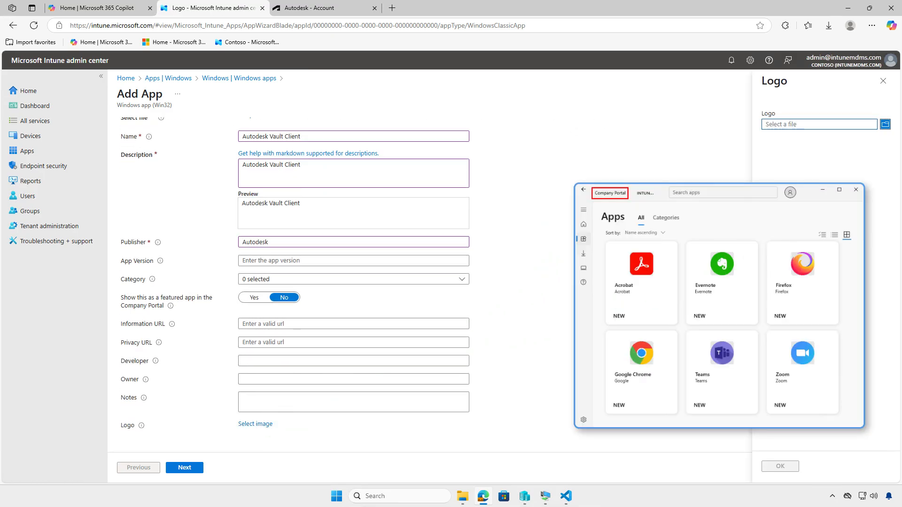
click(829, 125)
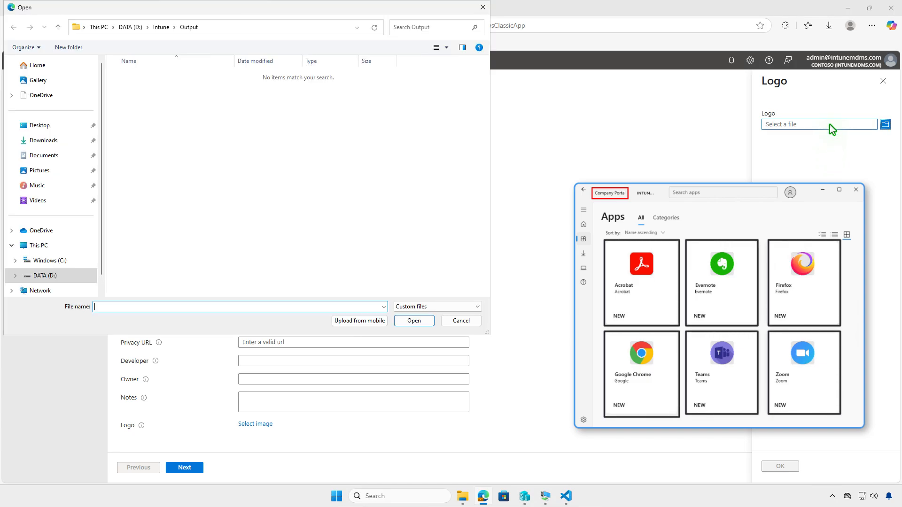
click(45, 140)
click(176, 92)
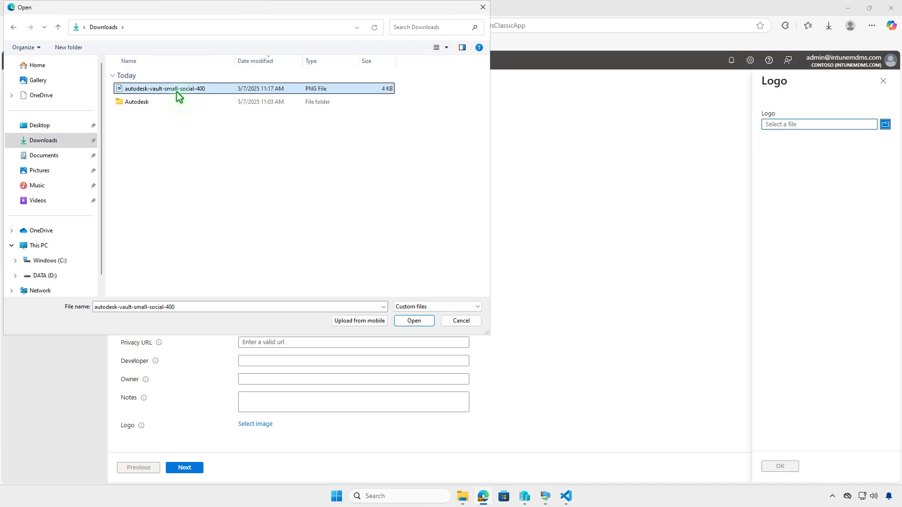
click(420, 319)
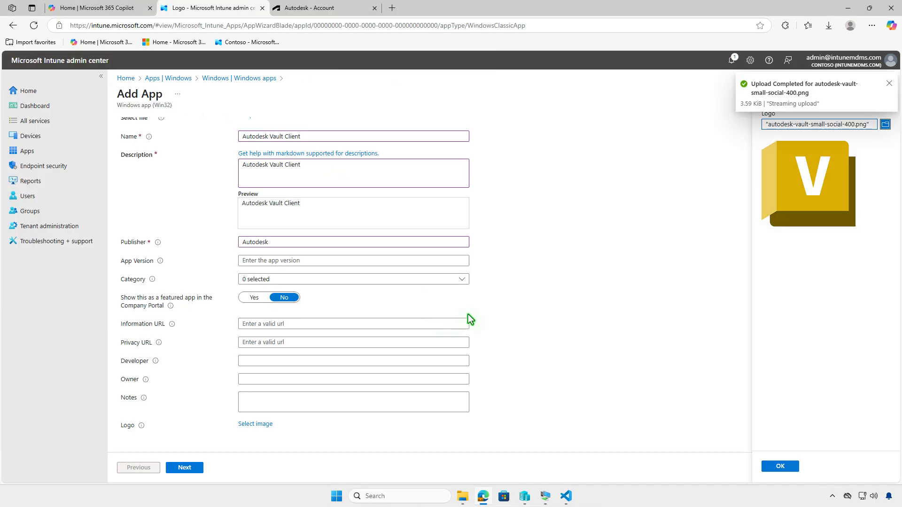
click(763, 467)
scroll(559, 447, down, 2)
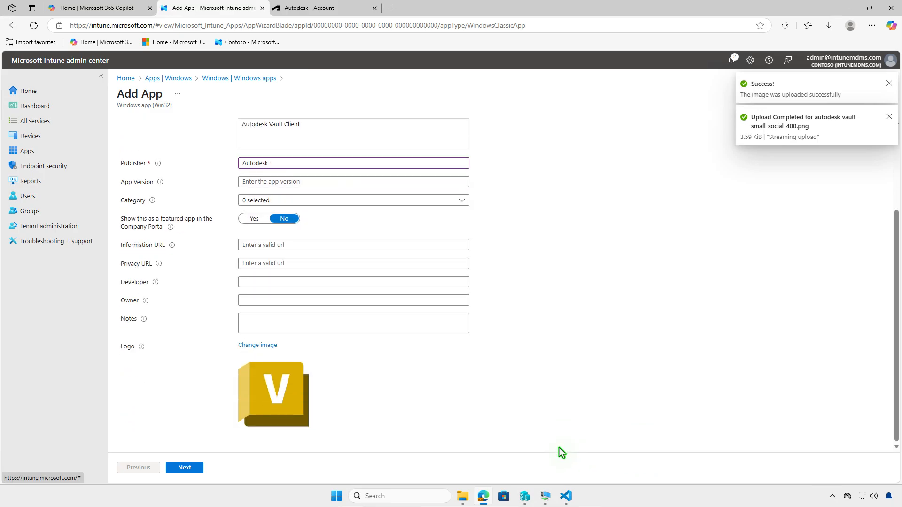
click(196, 469)
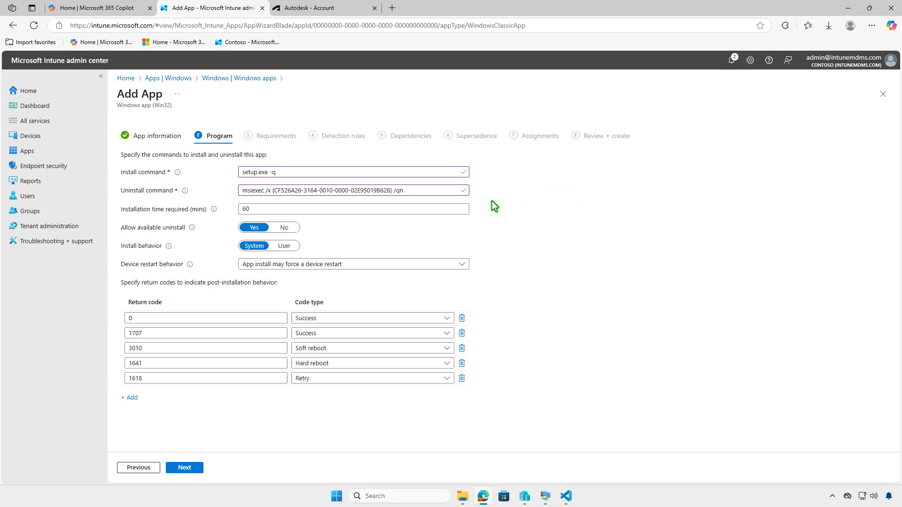
Step: Set the required installation time to 120 minutes and continue to the requirements
double_click(256, 209)
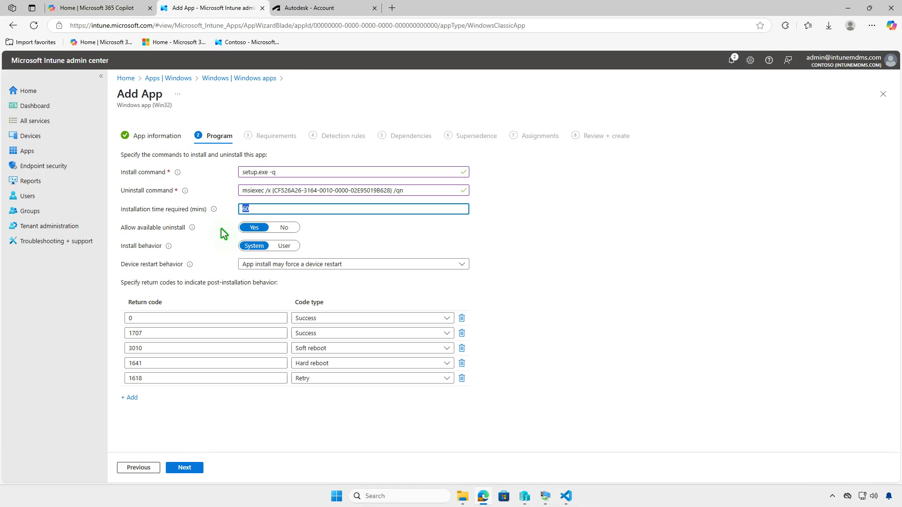
text(120)
click(198, 468)
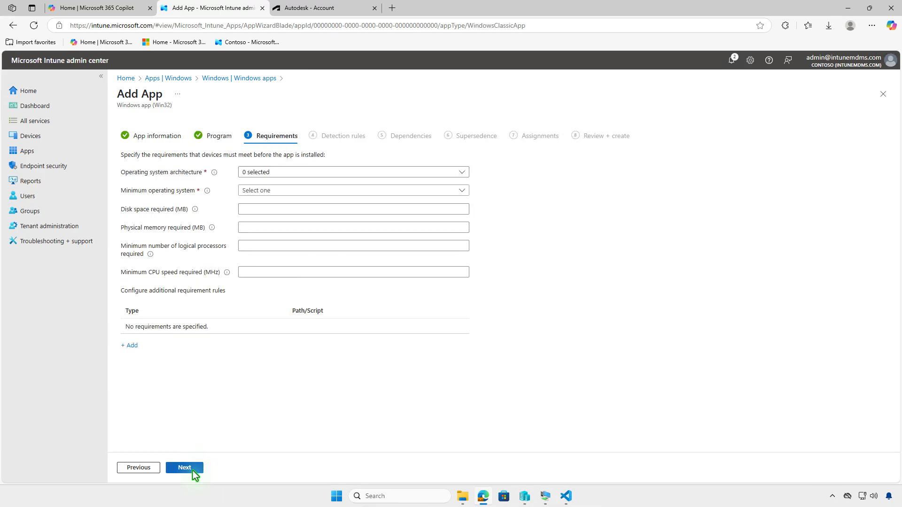
Step: Require the 64-bit architecture and Windows 10 1607 as the minimum operating system, and continue to the detection rules
click(346, 172)
click(264, 201)
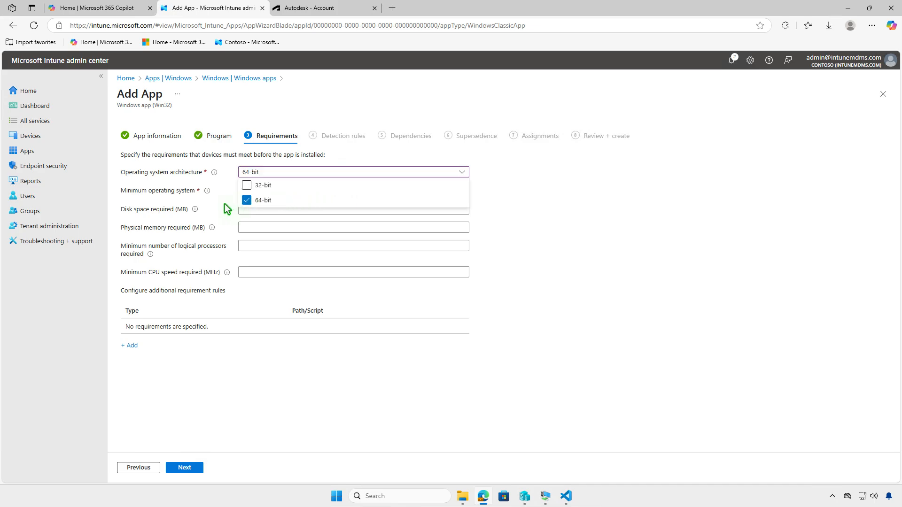
click(235, 206)
click(309, 192)
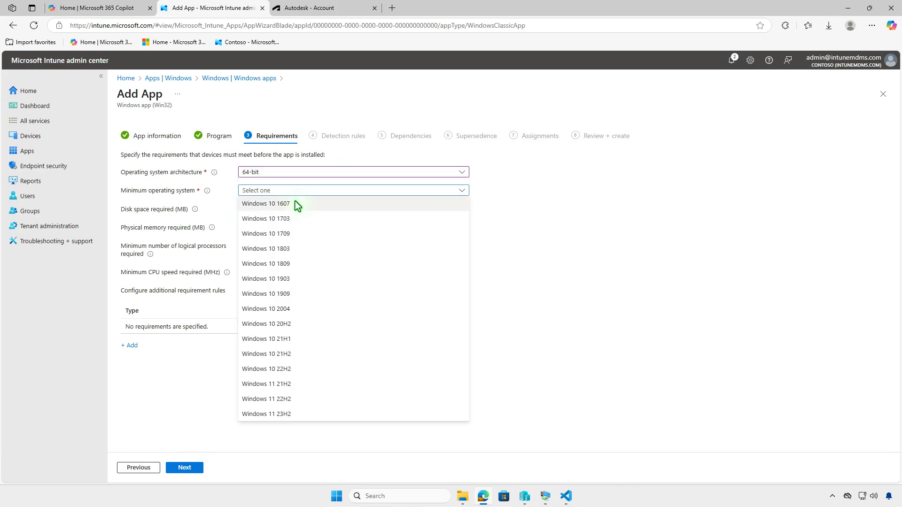
click(295, 202)
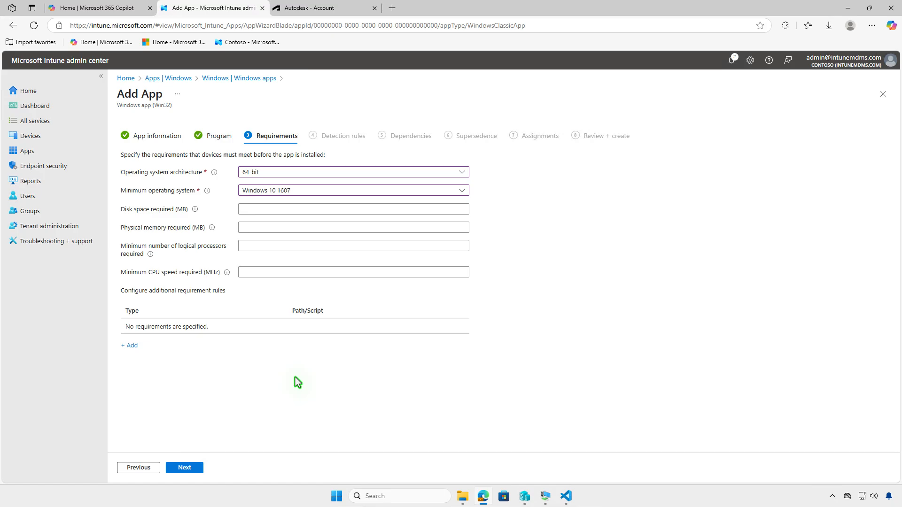
click(184, 468)
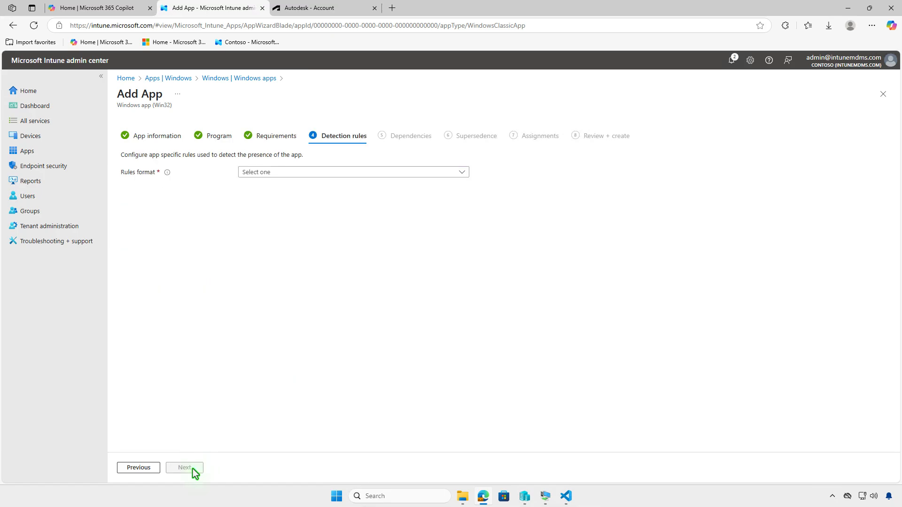
click(393, 173)
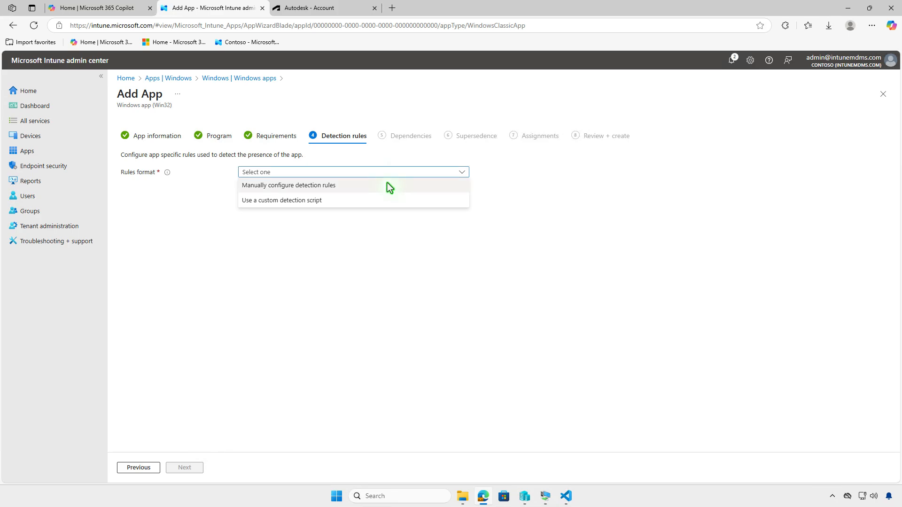
click(387, 185)
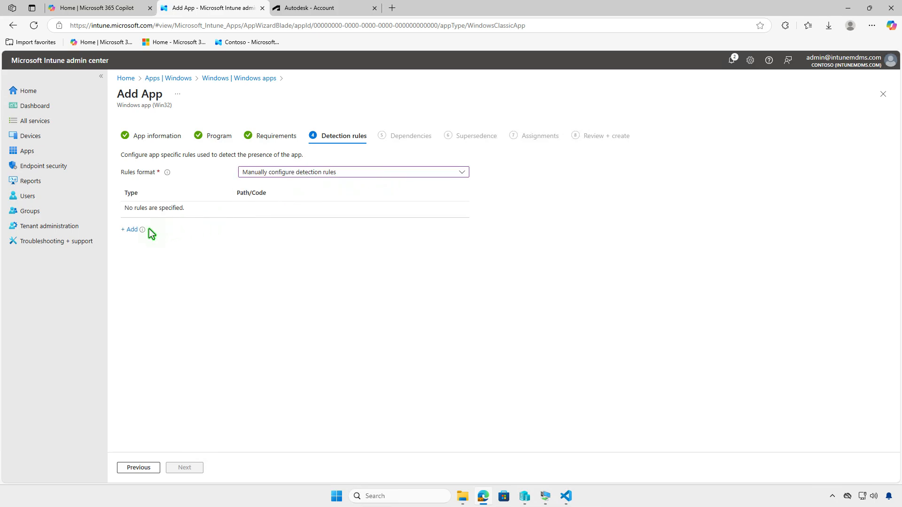
click(132, 230)
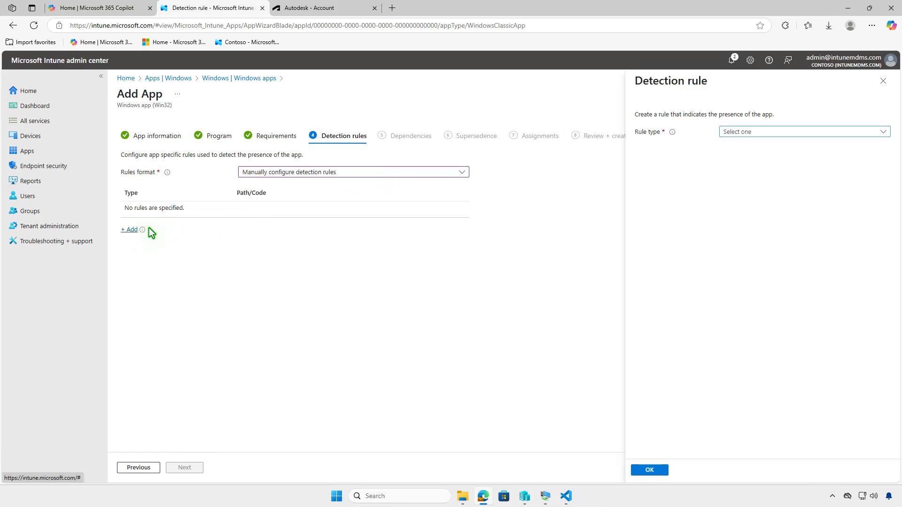
click(780, 131)
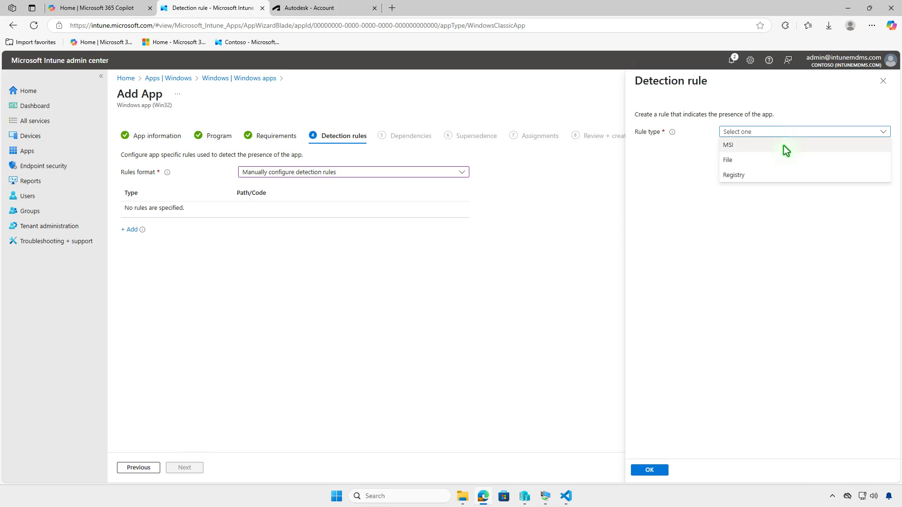
click(784, 146)
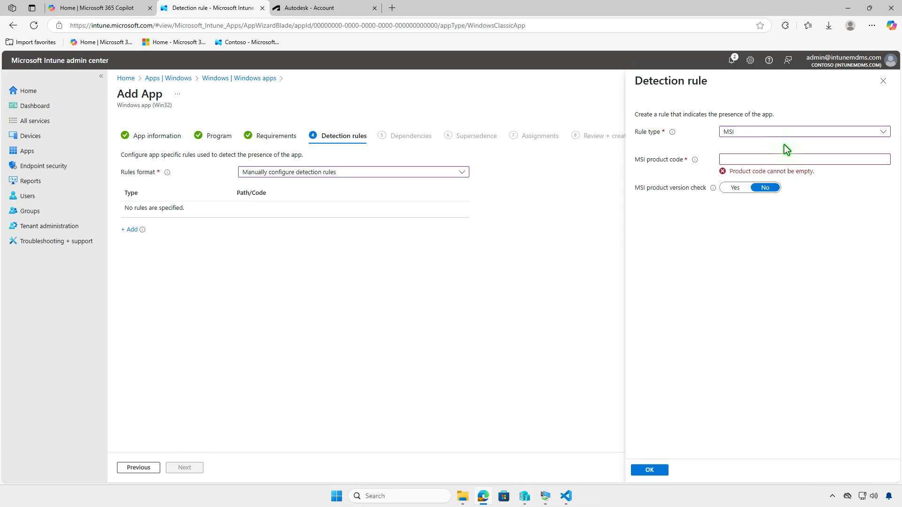
click(838, 160)
key(ctrl+v)
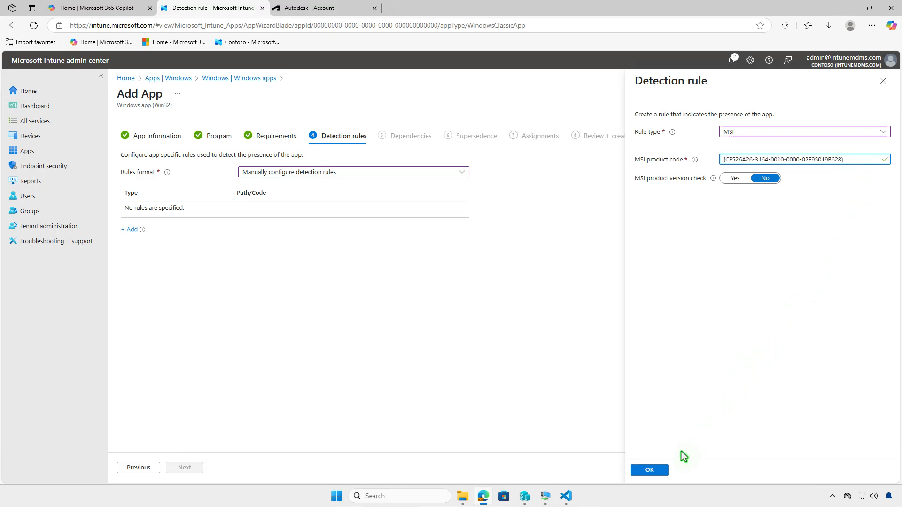
click(664, 470)
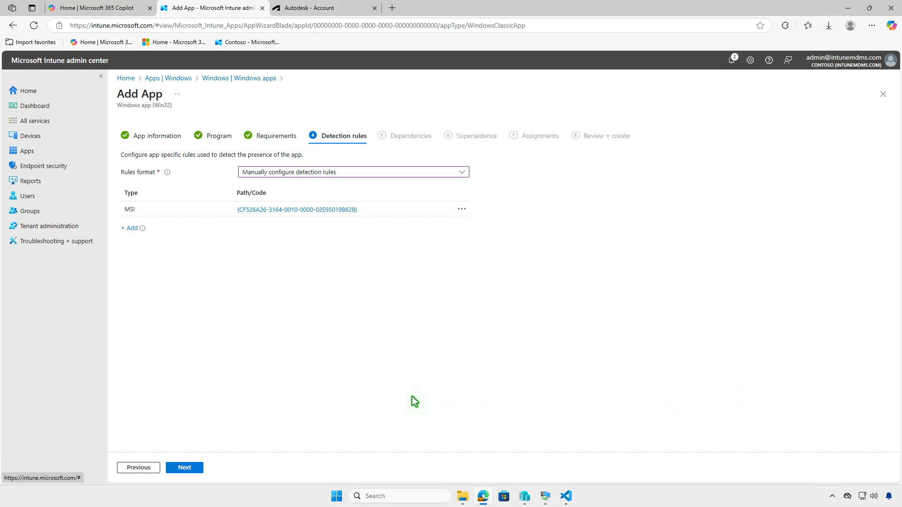
click(195, 468)
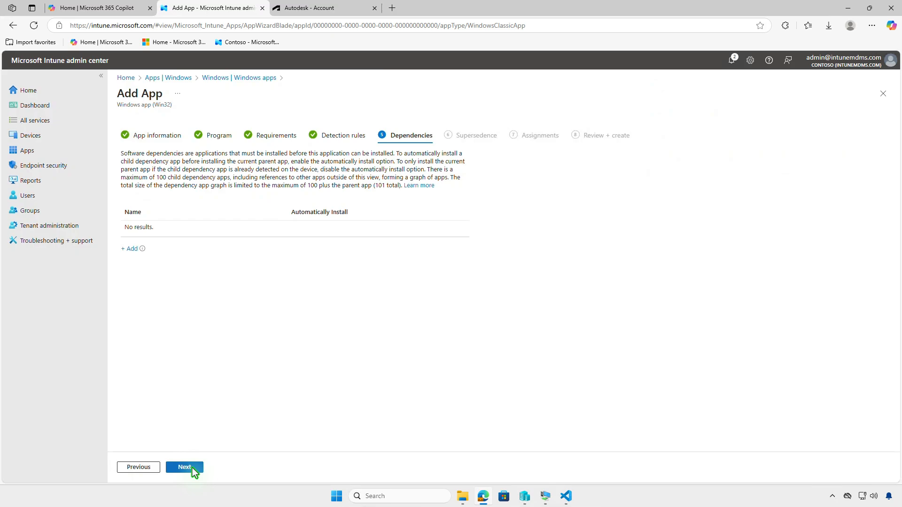
click(185, 468)
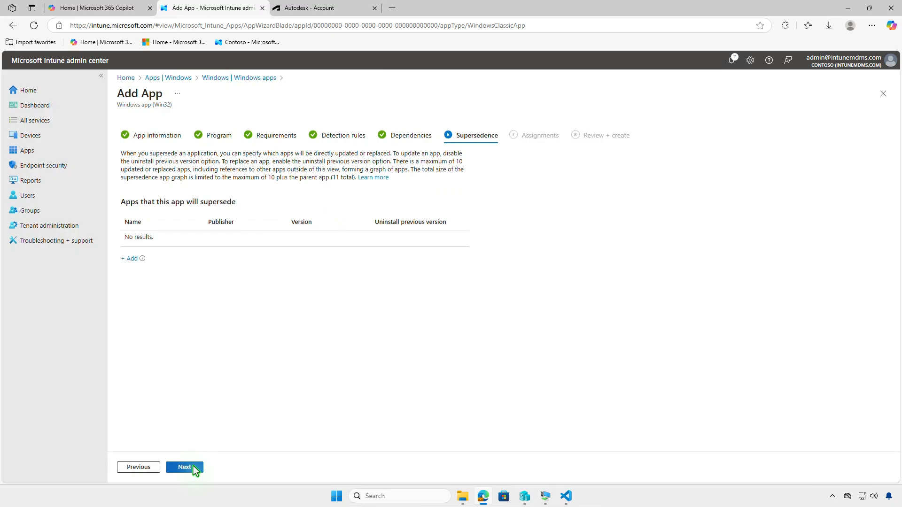
Step: Continue without superseding any app and assign the app as required to the Test_Devices group, keeping the default assignment settings
click(193, 467)
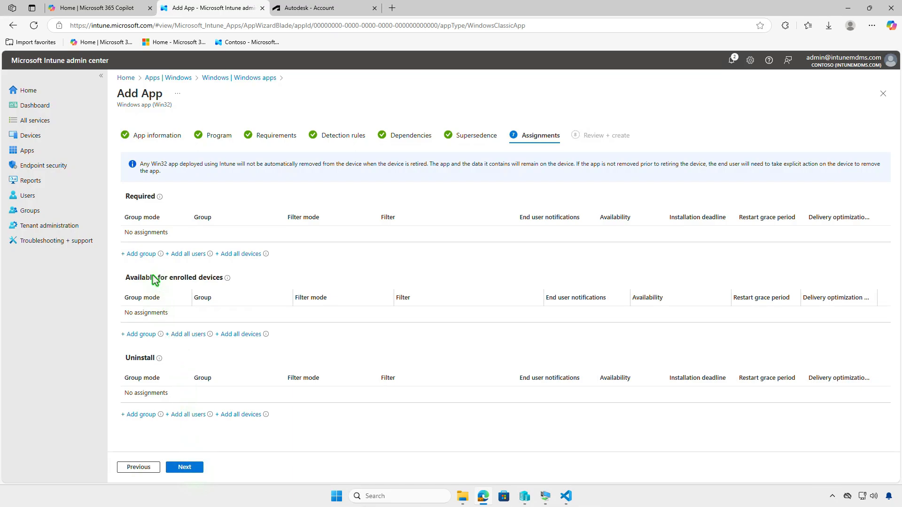
click(151, 259)
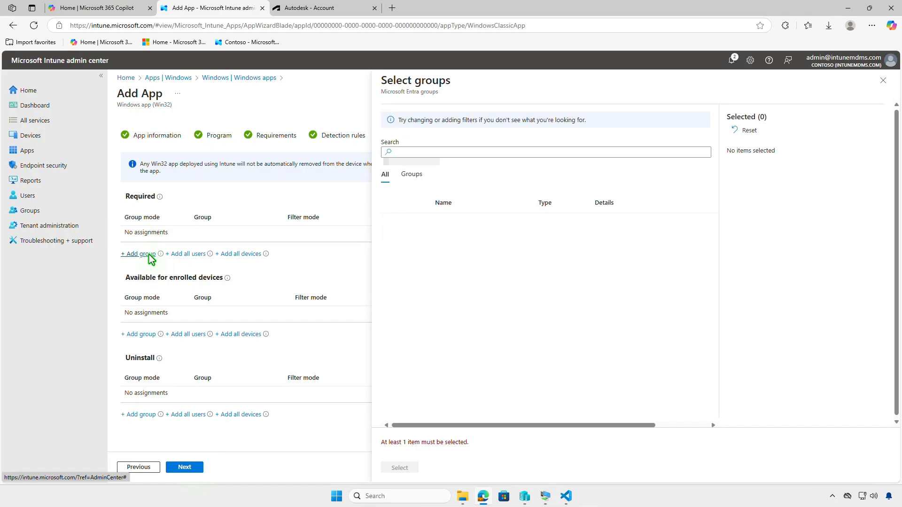
click(394, 225)
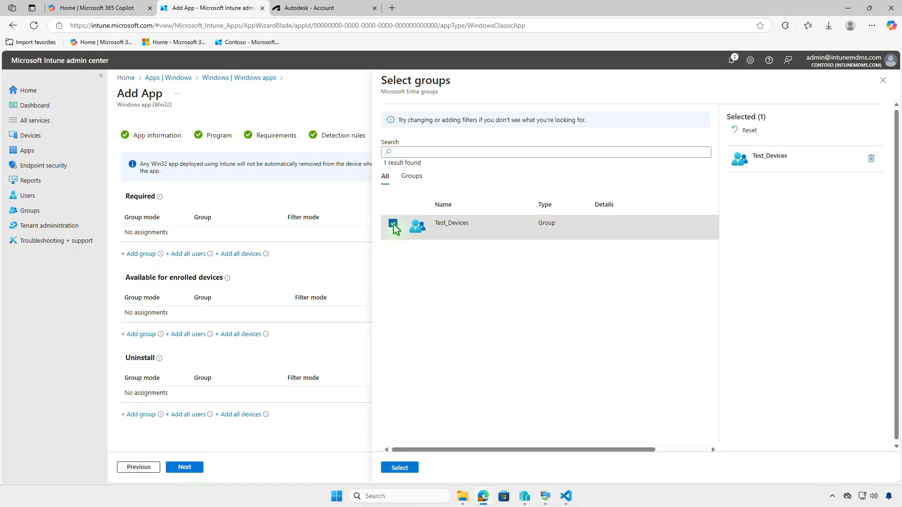
click(407, 468)
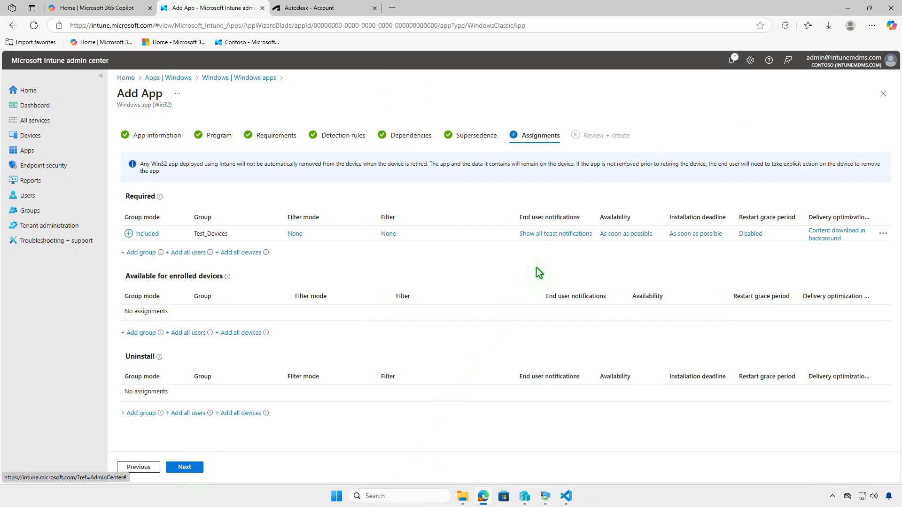
click(546, 235)
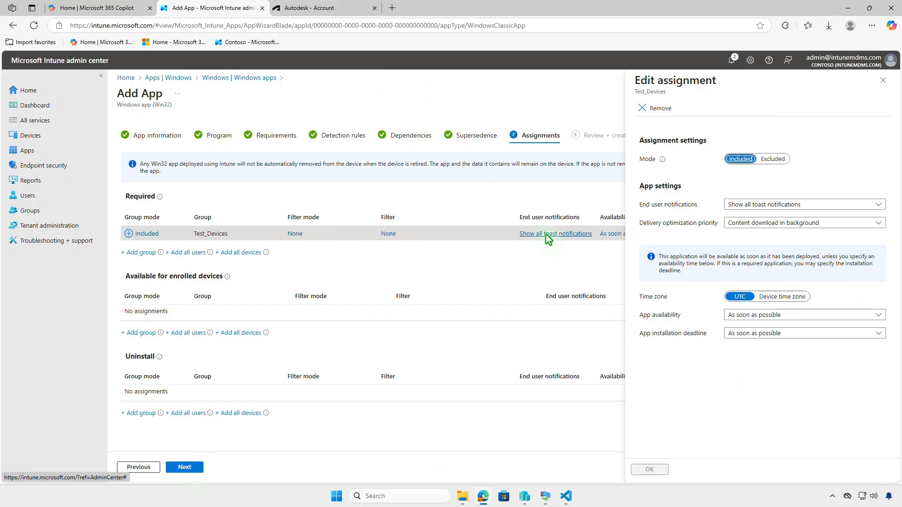
click(882, 82)
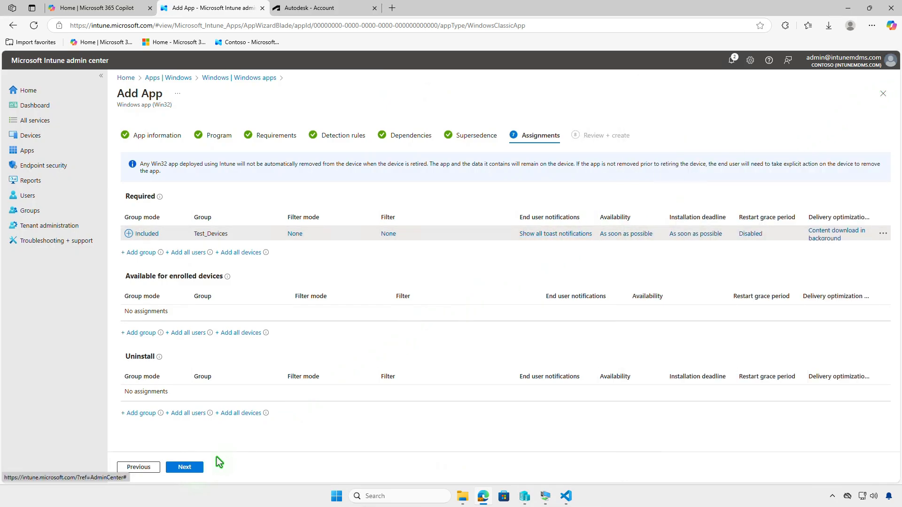
Step: Create the Autodesk Vault Client app from the review summary and check its package upload in the notifications
click(196, 468)
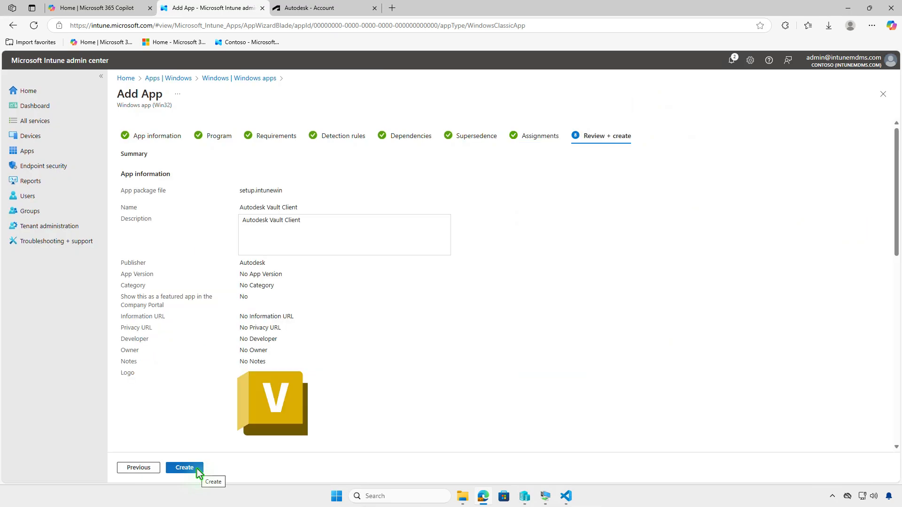
click(197, 469)
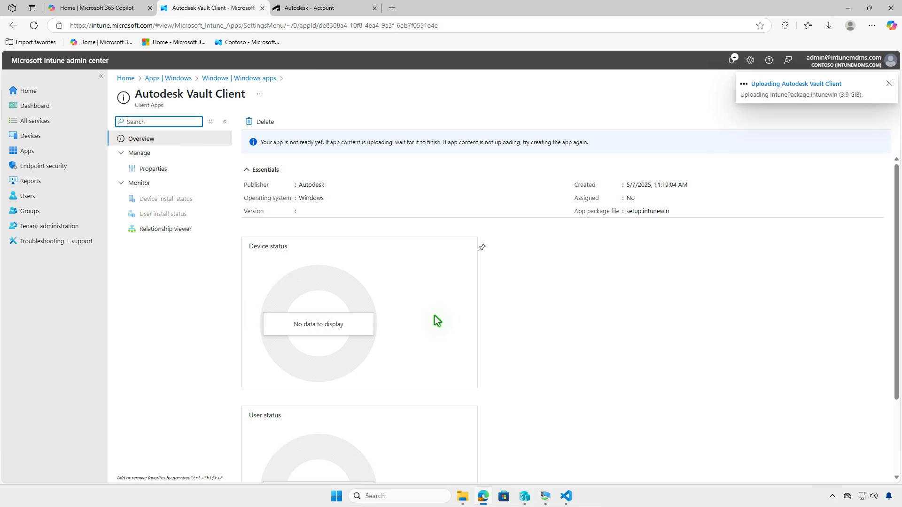
click(730, 61)
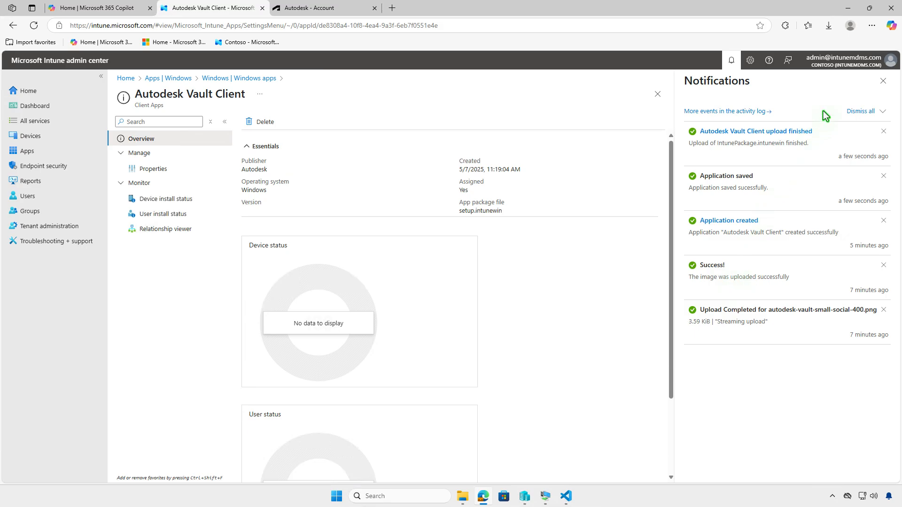
Step: Switch to the WIN10 virtual machine and examine the Contoso work account's management info, including the device sync status
click(849, 10)
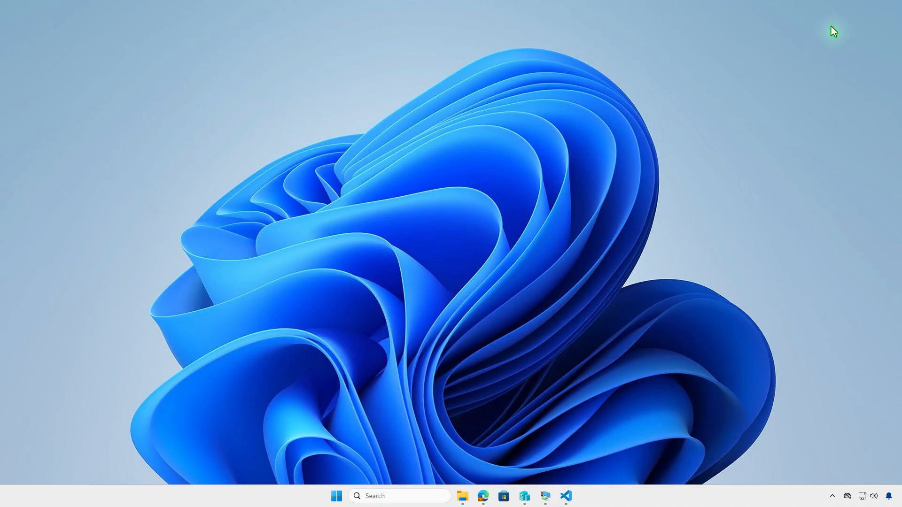
click(544, 496)
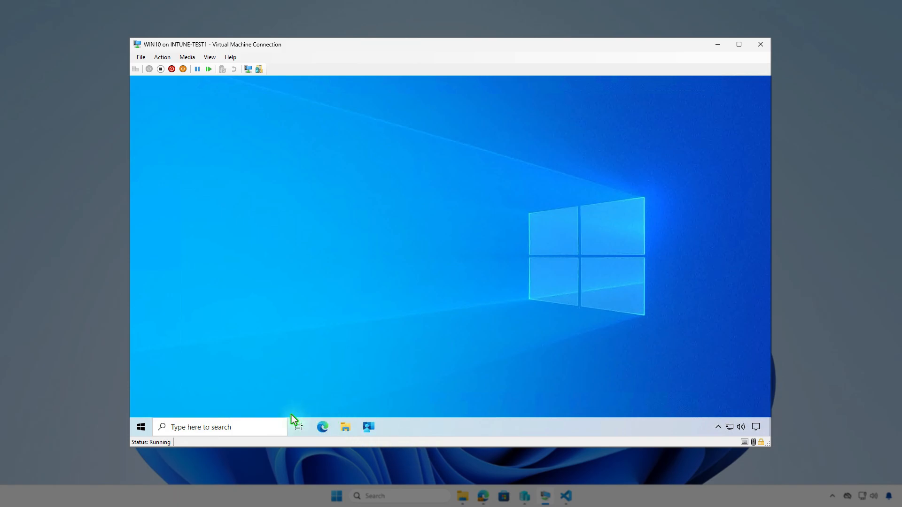
click(141, 427)
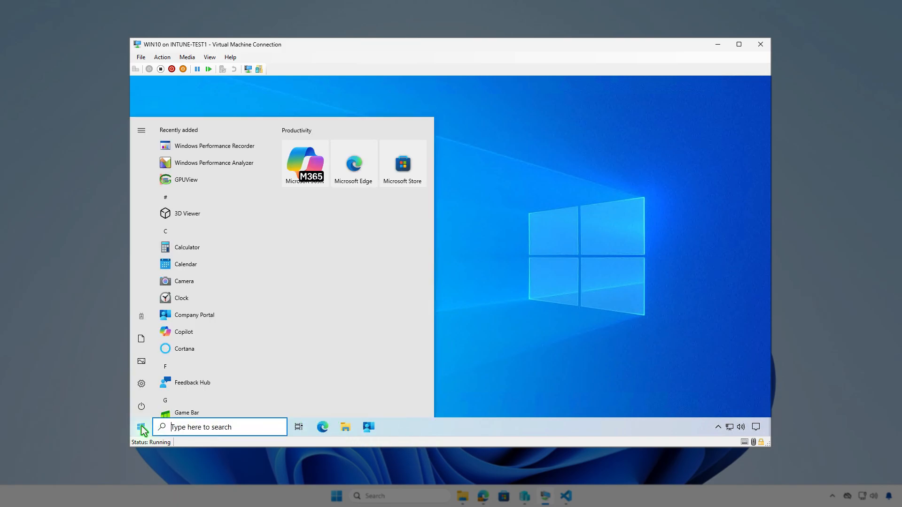
click(140, 316)
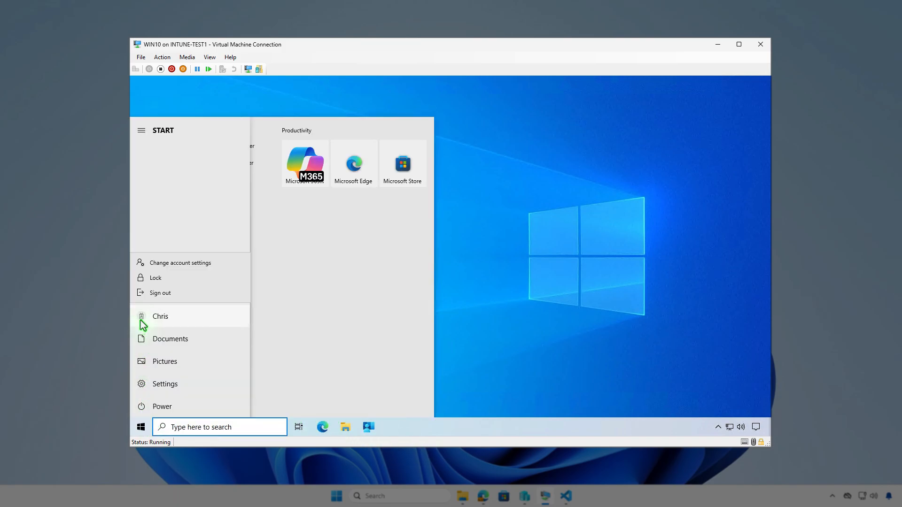
click(224, 265)
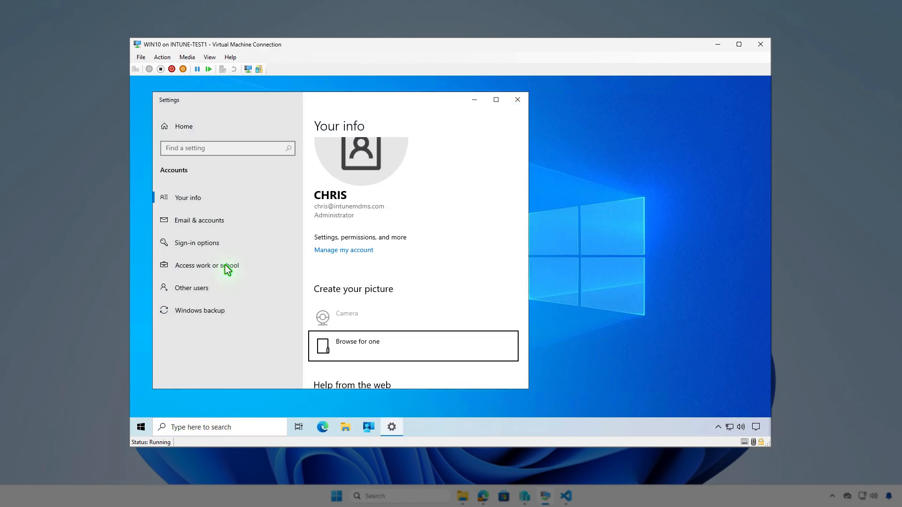
click(260, 264)
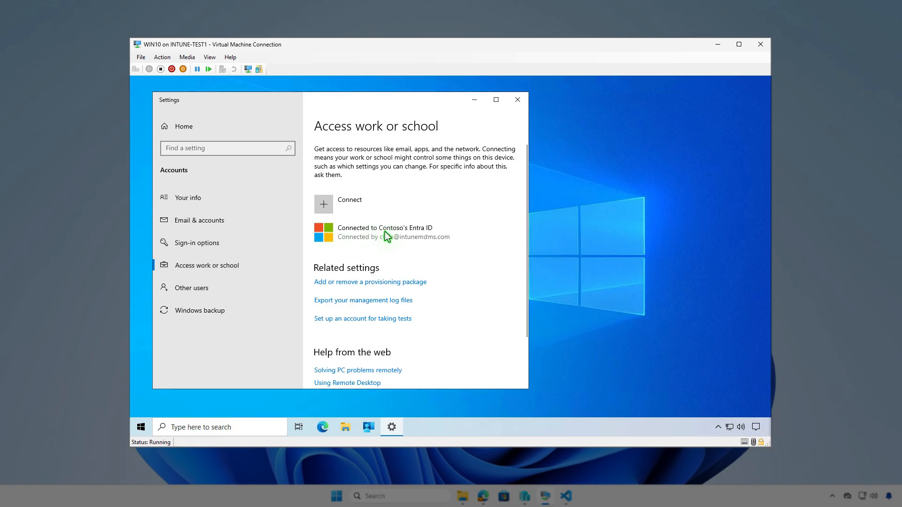
click(443, 232)
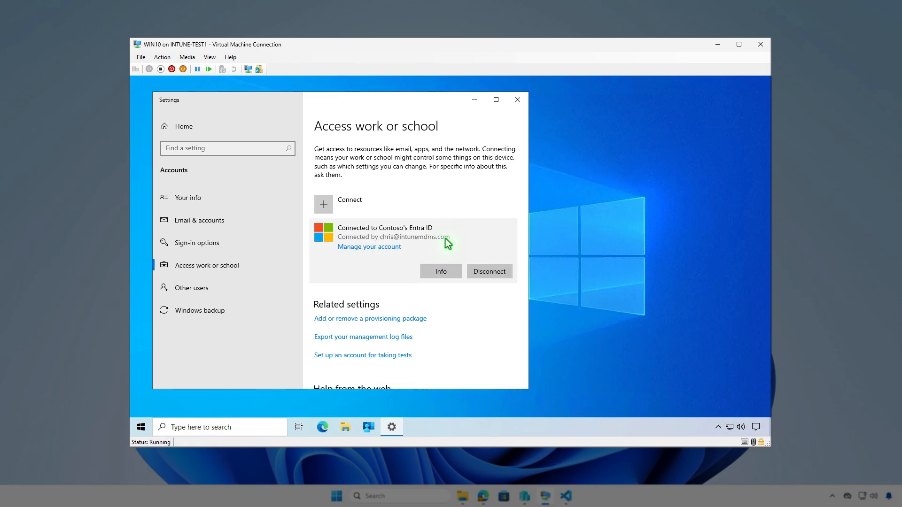
click(441, 272)
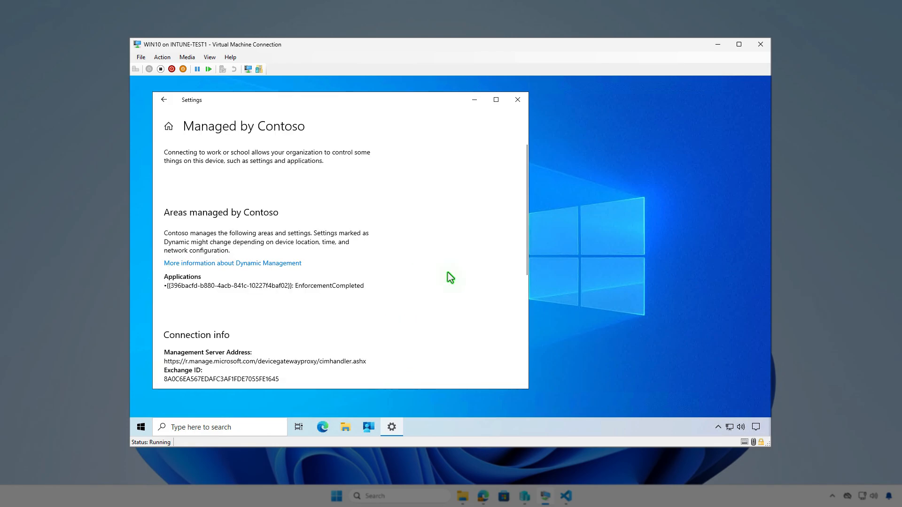
scroll(447, 274, down, 5)
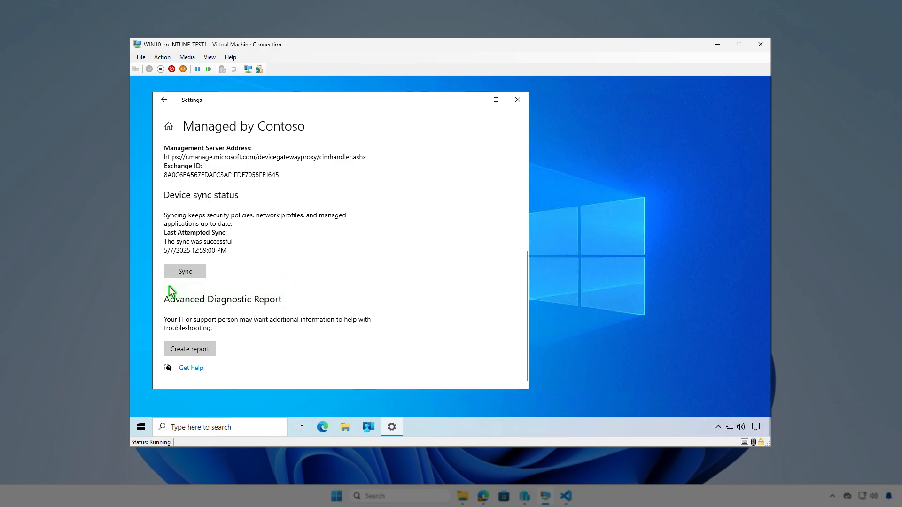
click(474, 101)
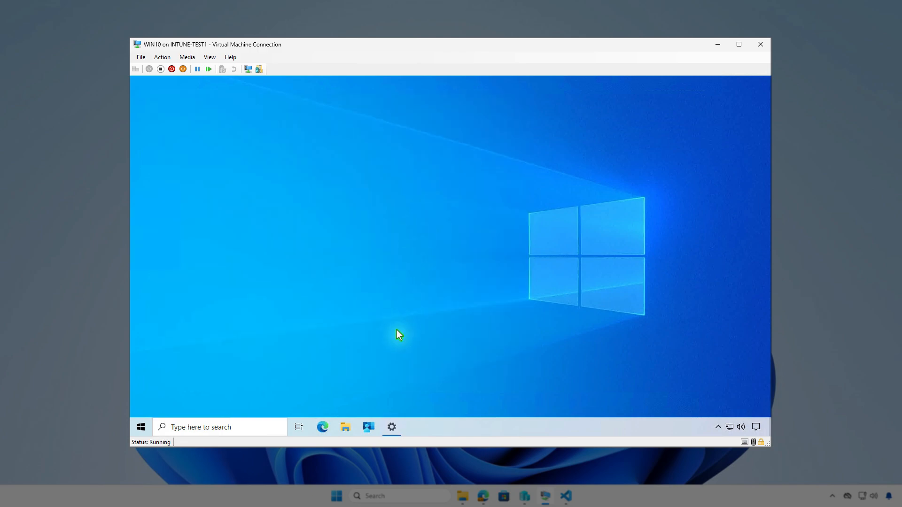
Step: Sync the device from the Company Portal settings and check the Intune software distribution notifications
click(369, 428)
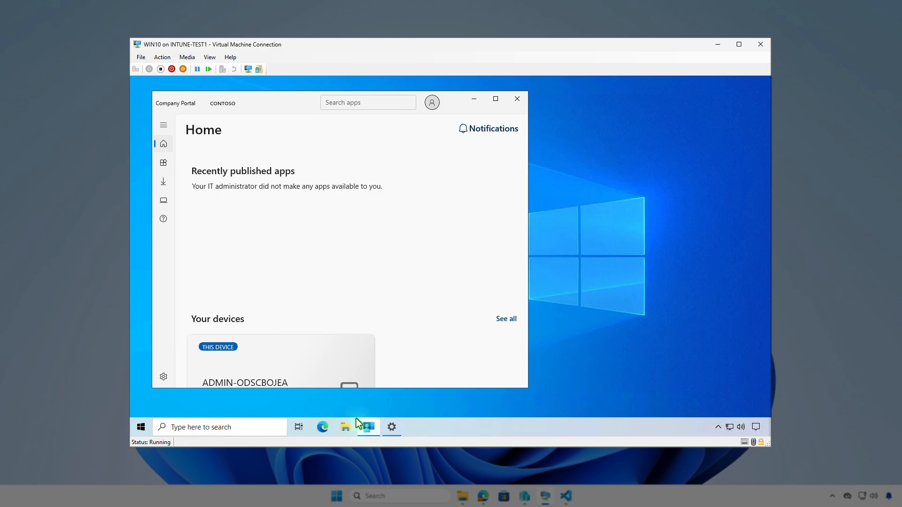
click(164, 378)
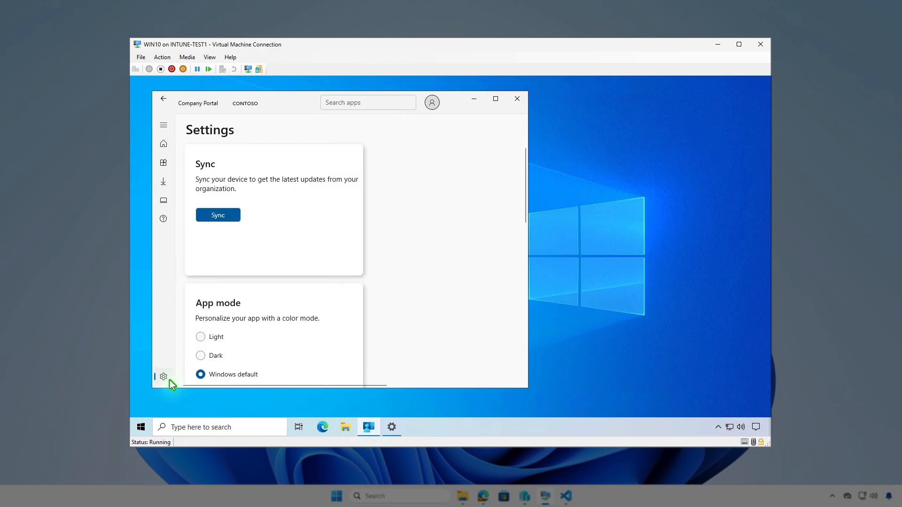
click(232, 217)
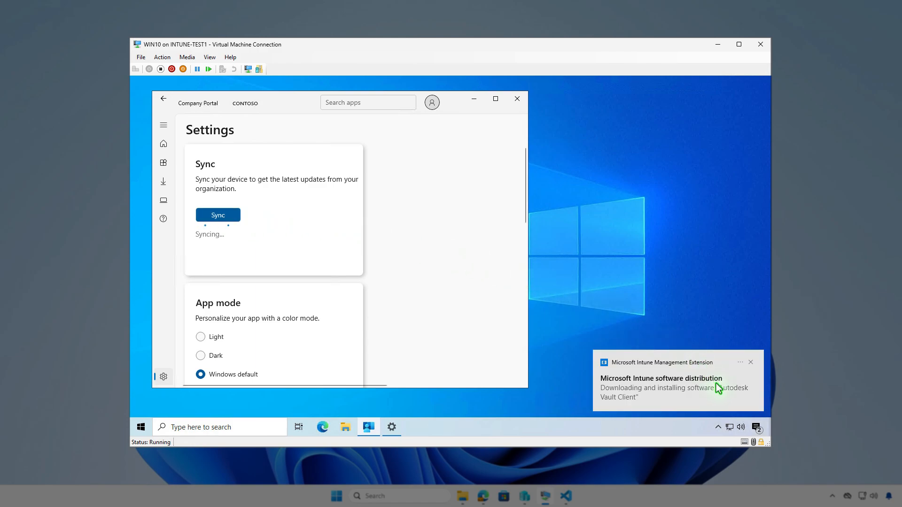
click(756, 428)
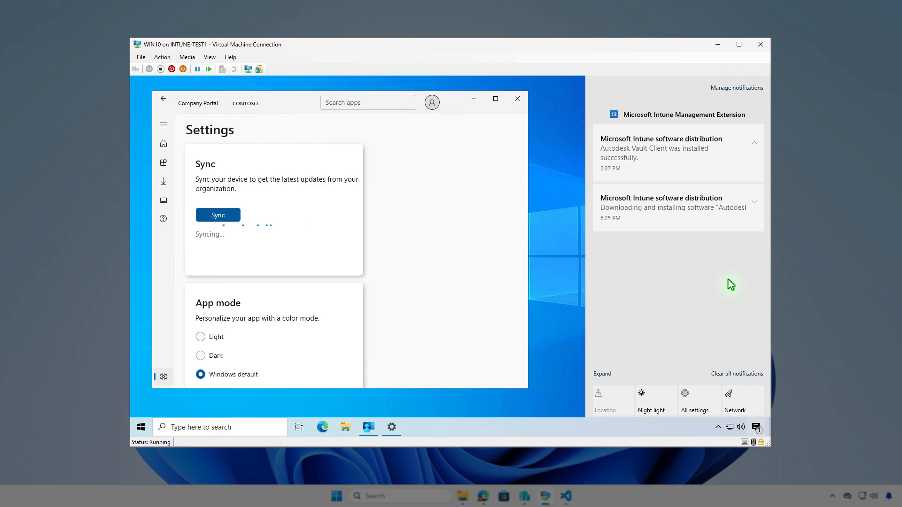
click(474, 99)
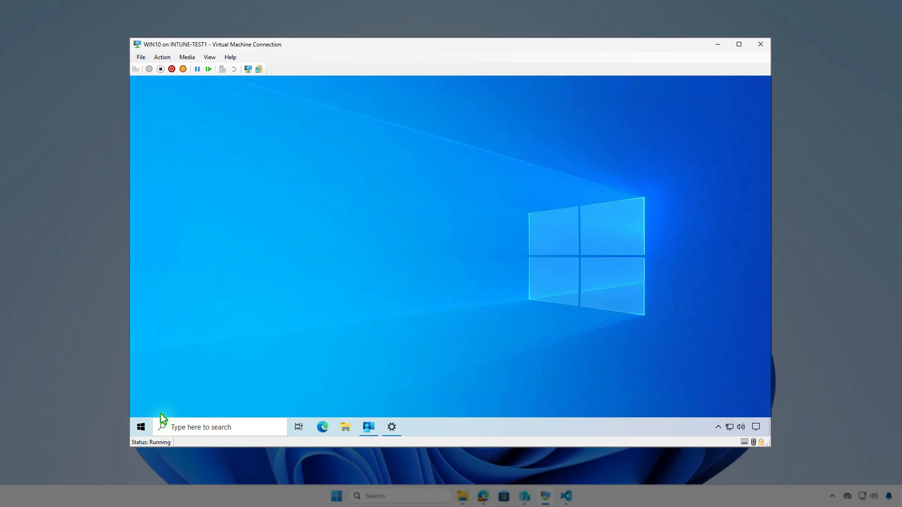
Step: Search the virtual machine's installed apps for "vault"
right_click(139, 427)
click(215, 175)
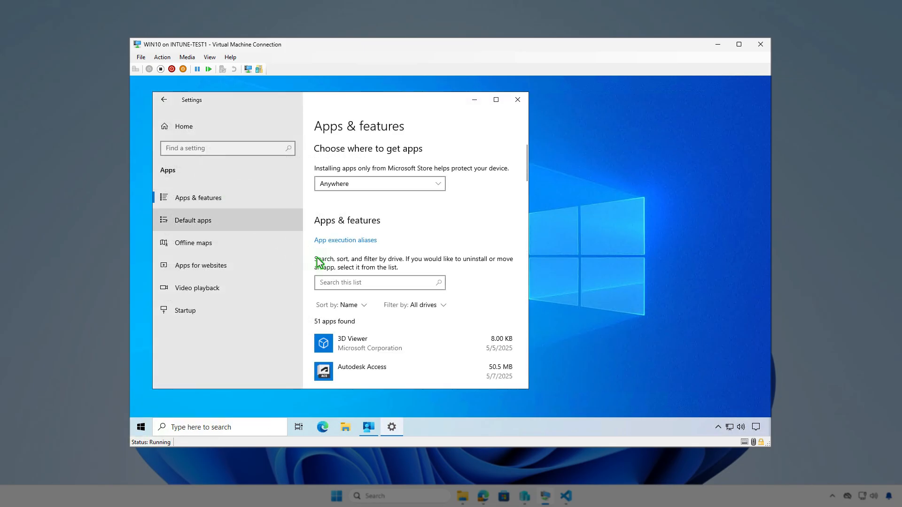
click(359, 283)
text(v)
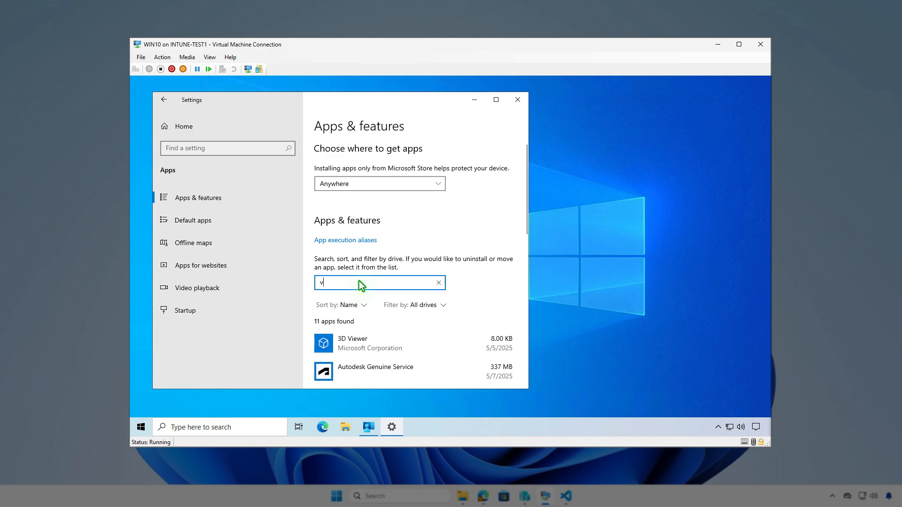
text(ault)
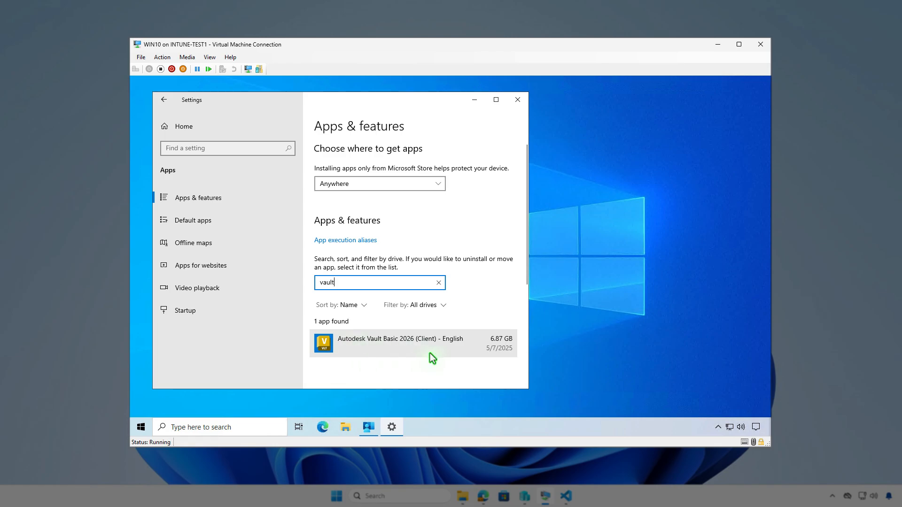
click(474, 100)
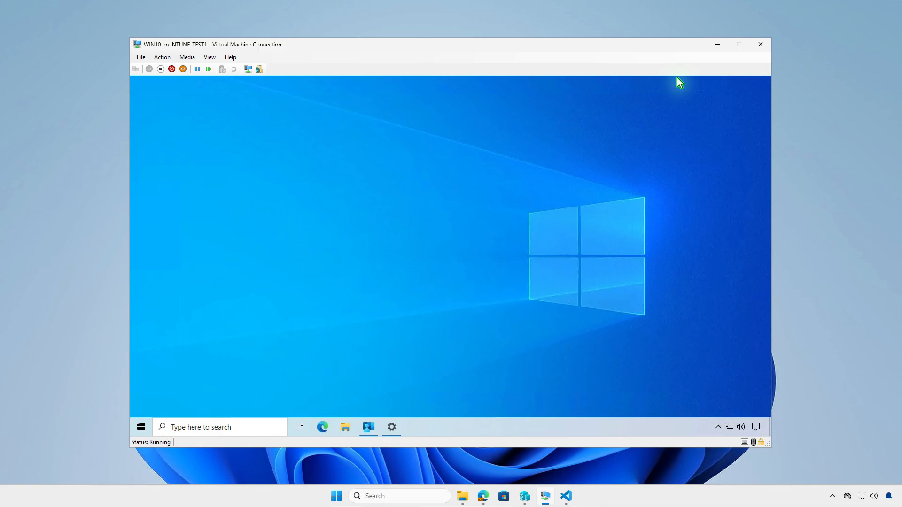
click(716, 47)
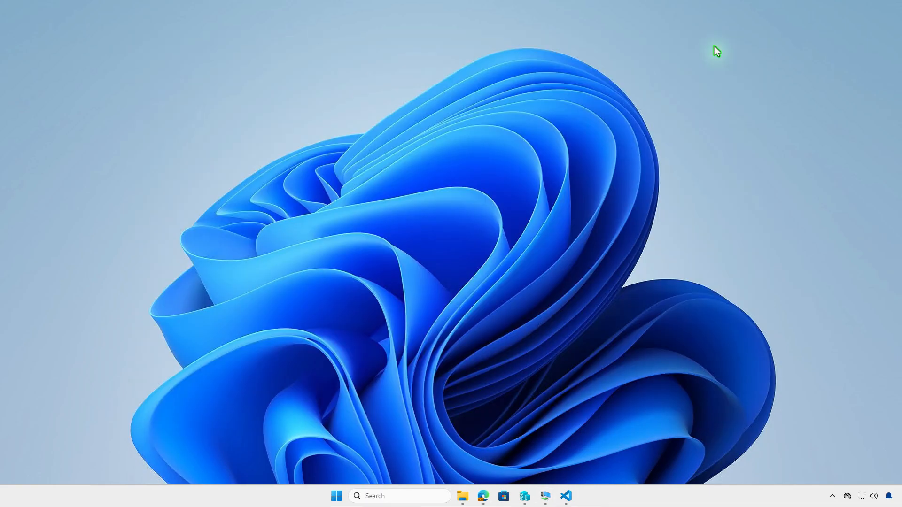
Step: Switch back to the Intune admin center in Edge, reload the Autodesk Vault Client overview, and open its device install status
click(486, 500)
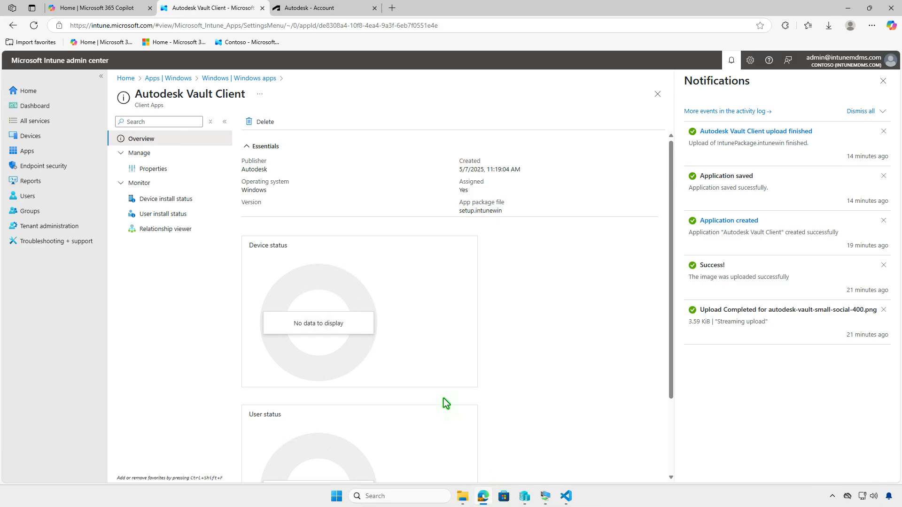
click(39, 29)
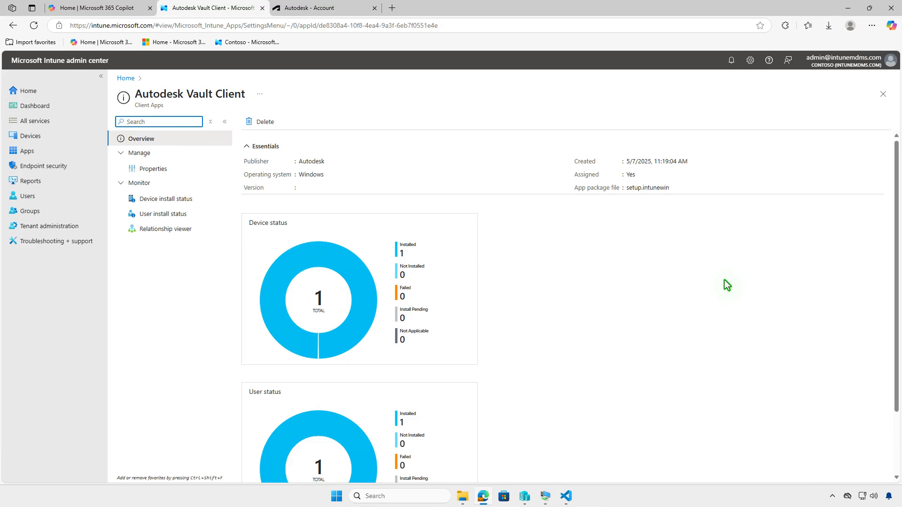
click(190, 201)
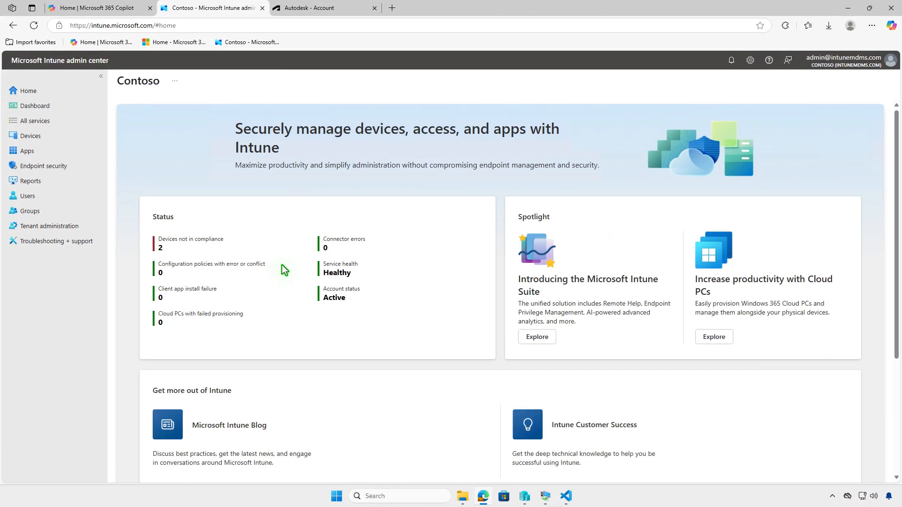
Step: Open the Autodesk Vault Client overview from the list of Windows apps to examine its device and user status
click(39, 151)
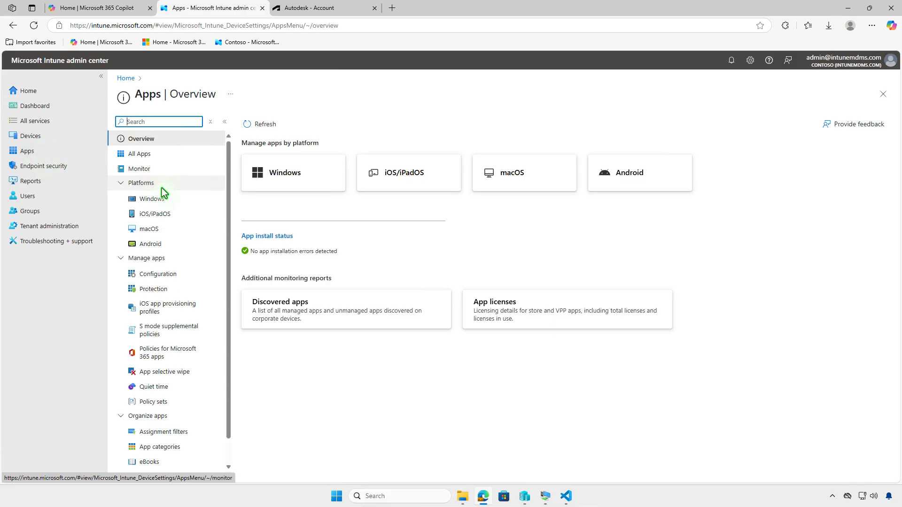
click(175, 199)
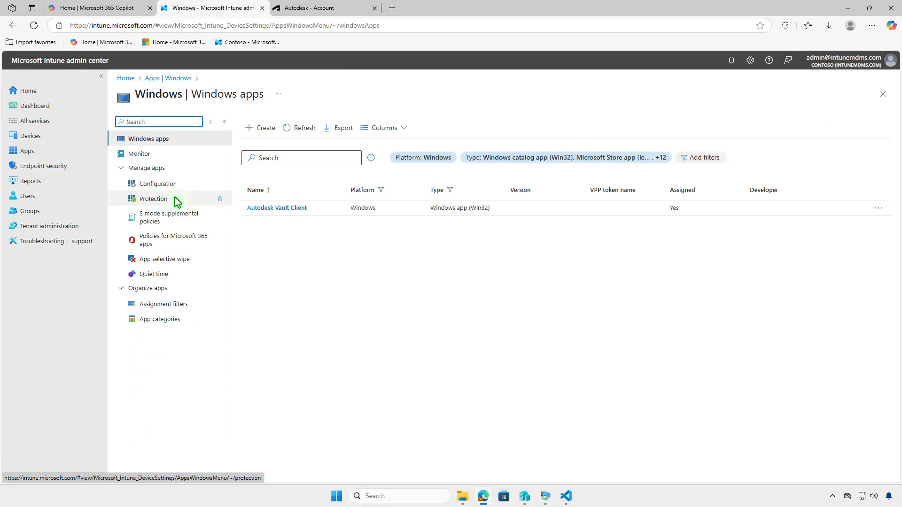
click(301, 212)
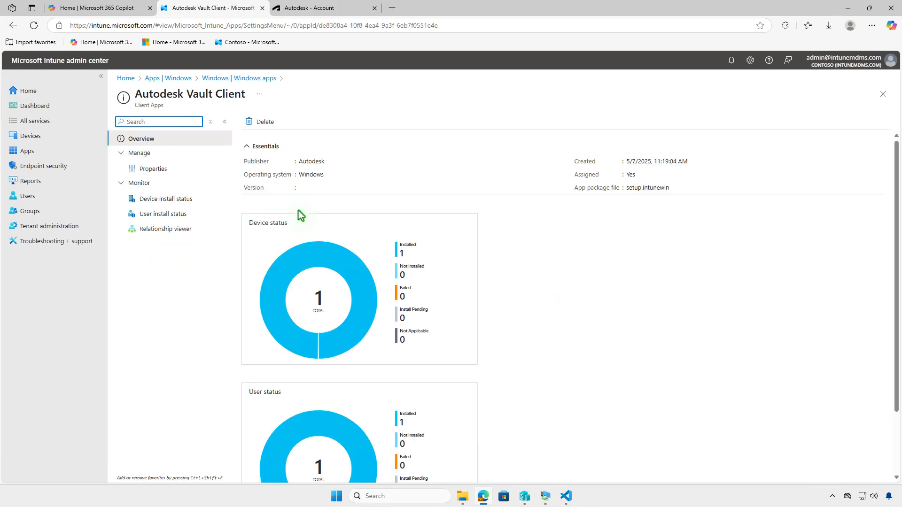
Step: Edit the assignments in the Autodesk Vault Client properties and delete the Test_Devices group from the required assignments
click(185, 170)
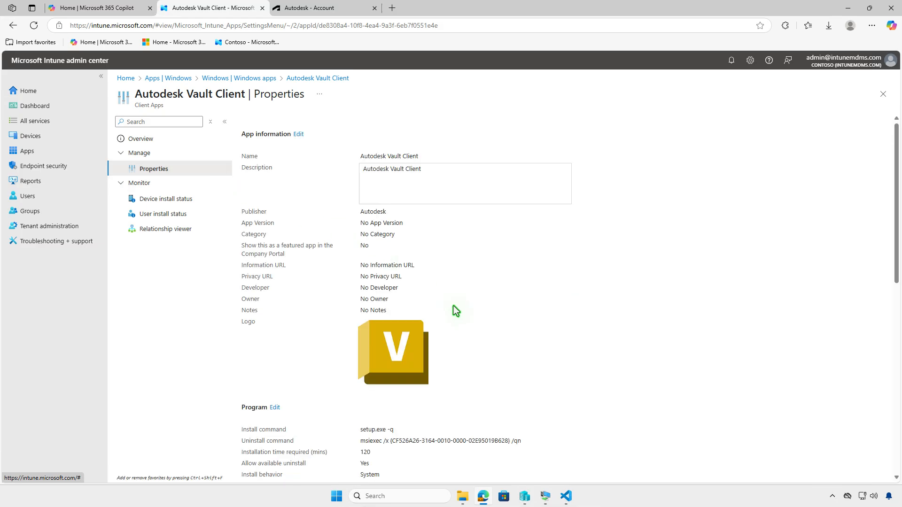
scroll(455, 312, down, 10)
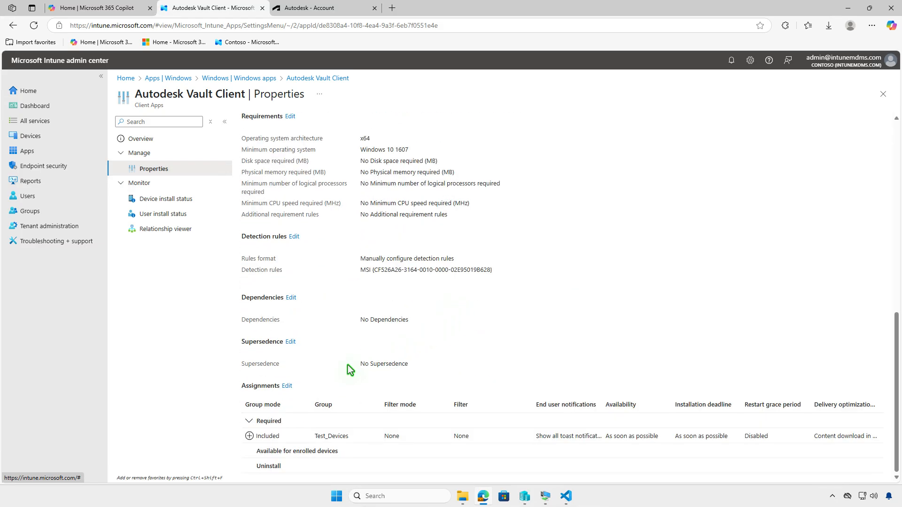
click(287, 387)
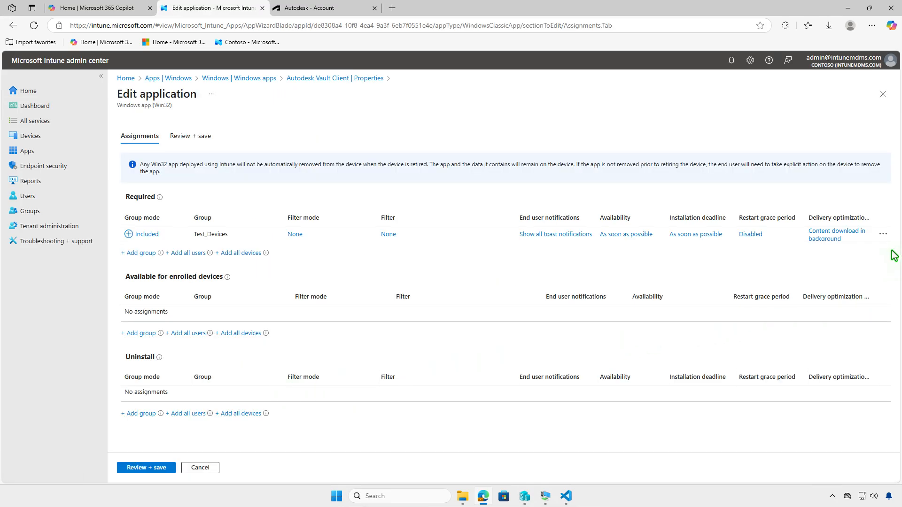
click(884, 234)
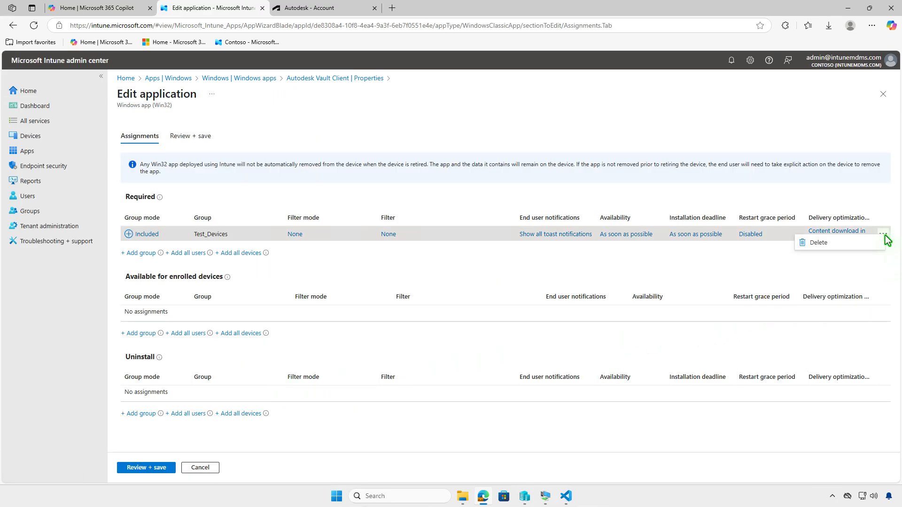
click(846, 246)
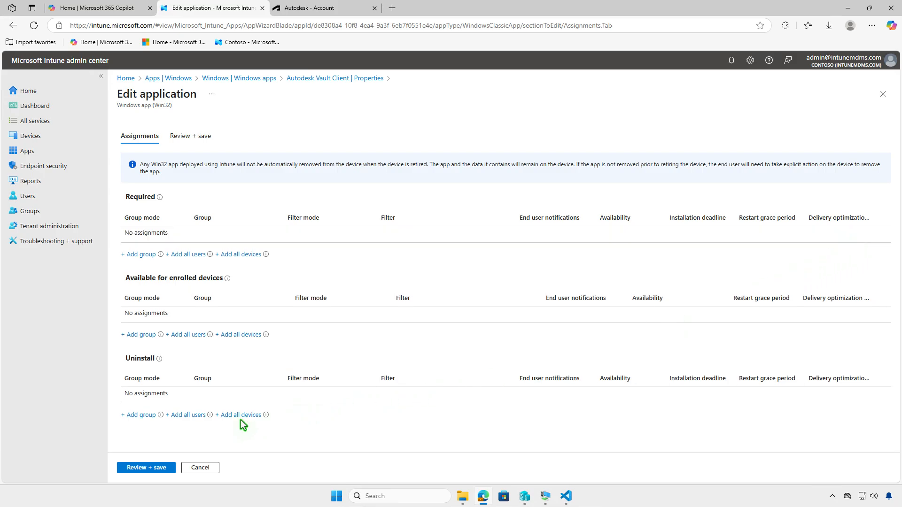
Step: Add the Test_Devices group to the app's Uninstall assignments and save the application
click(148, 416)
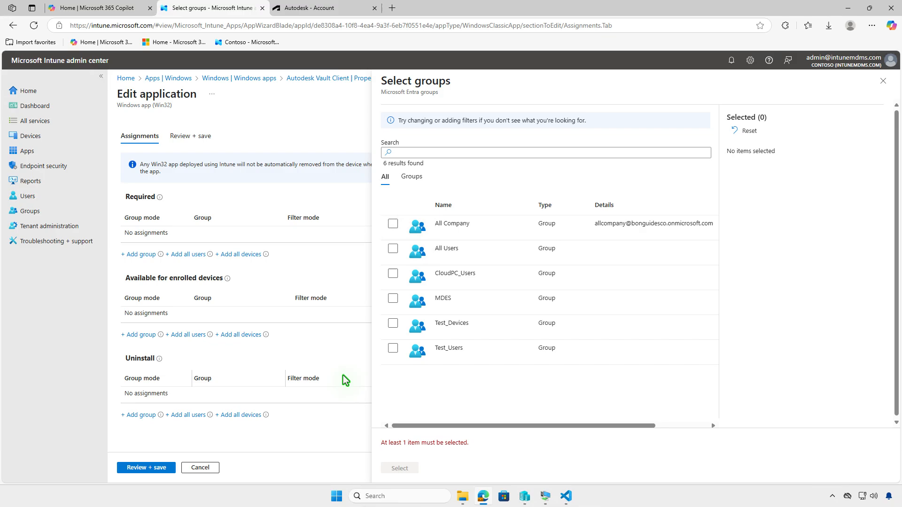
click(393, 323)
click(403, 466)
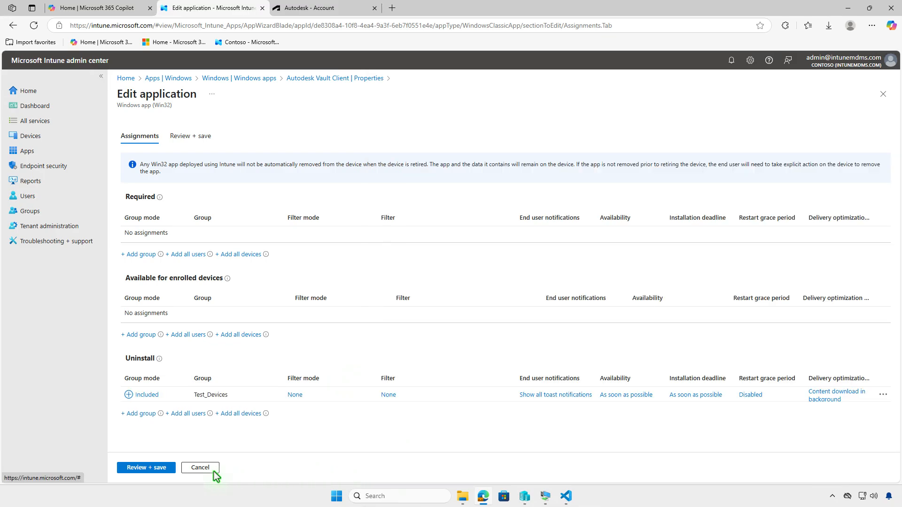
click(165, 470)
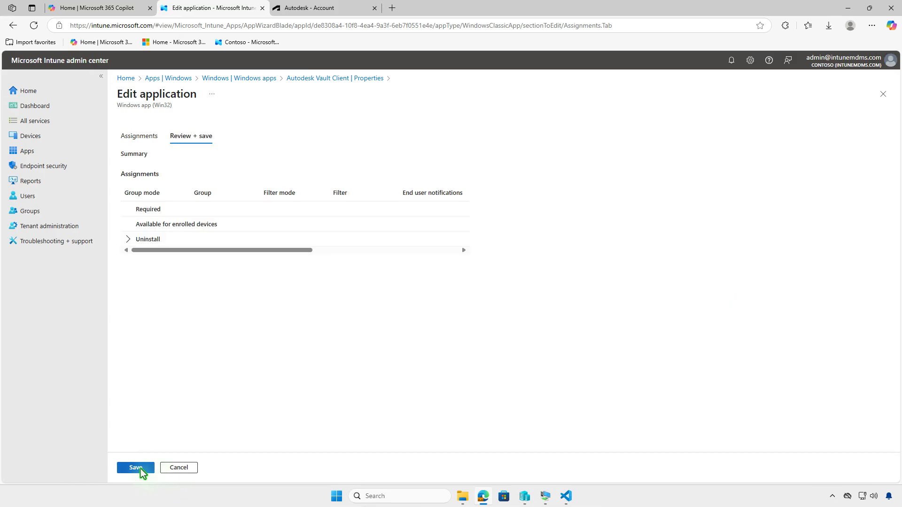
click(140, 469)
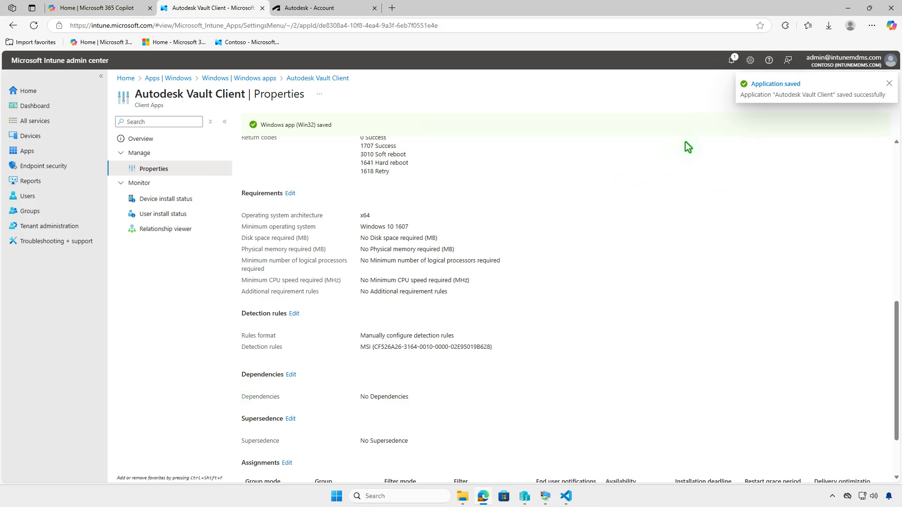
Step: Switch to the WIN10 virtual machine, sync the device from the Company Portal settings, and open the notifications to check the uninstallation
click(848, 9)
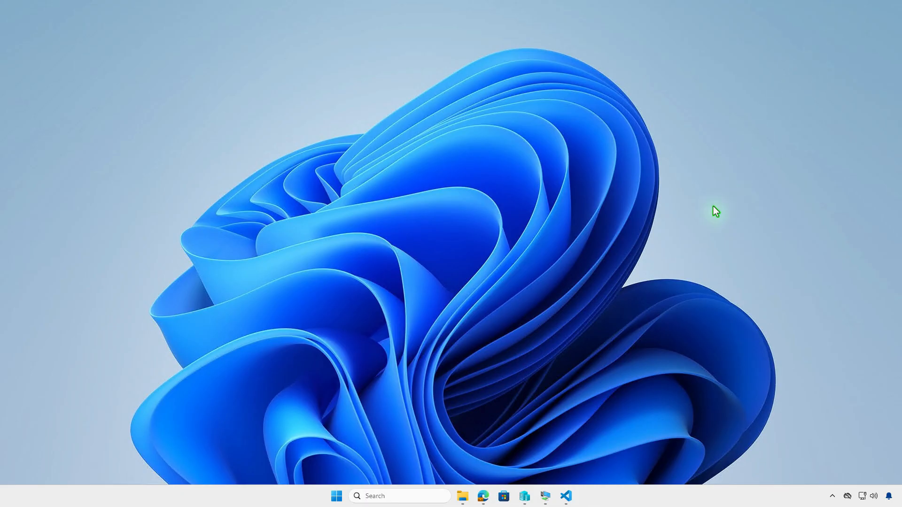
click(547, 493)
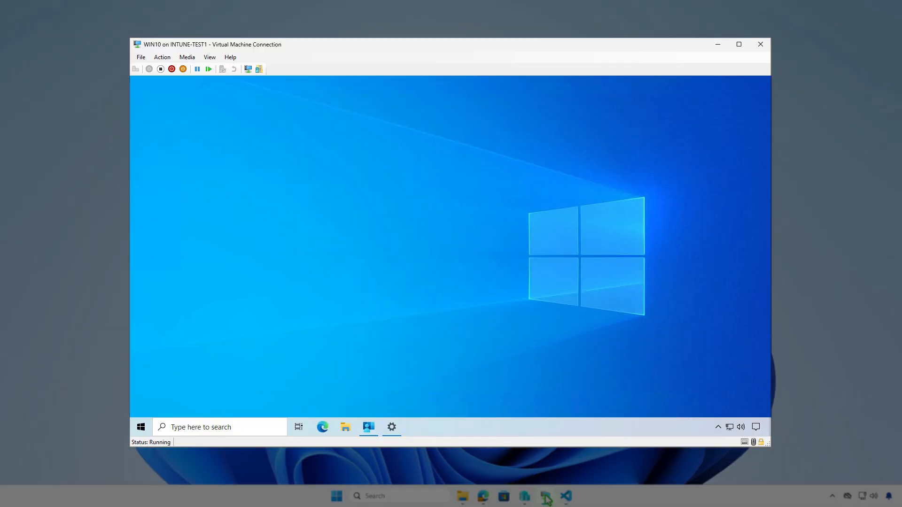
click(371, 432)
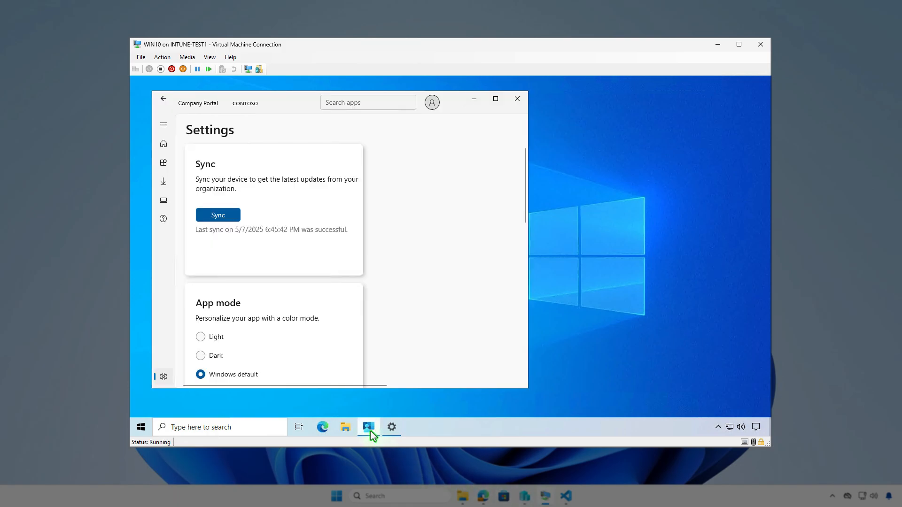
click(236, 217)
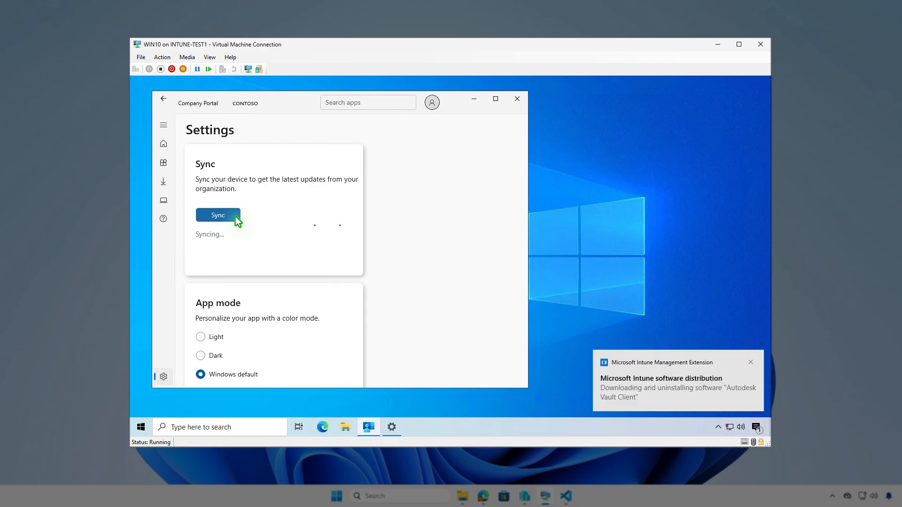
click(756, 428)
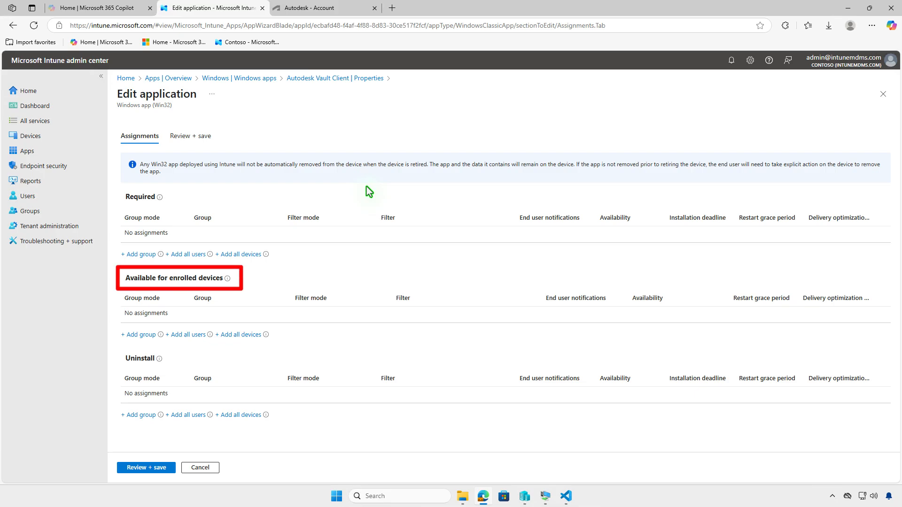
Step: Make Autodesk Vault Client available for enrolled devices to the Test_Users group and save the application
click(144, 334)
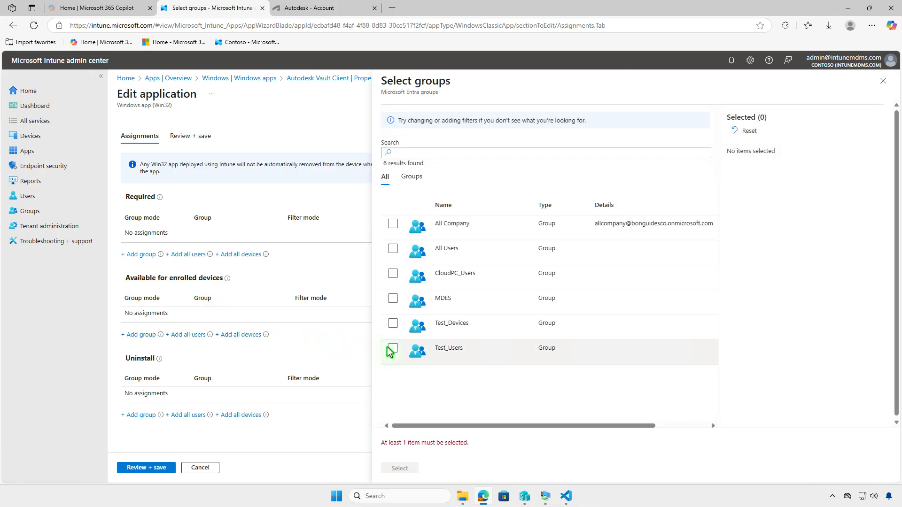
click(393, 349)
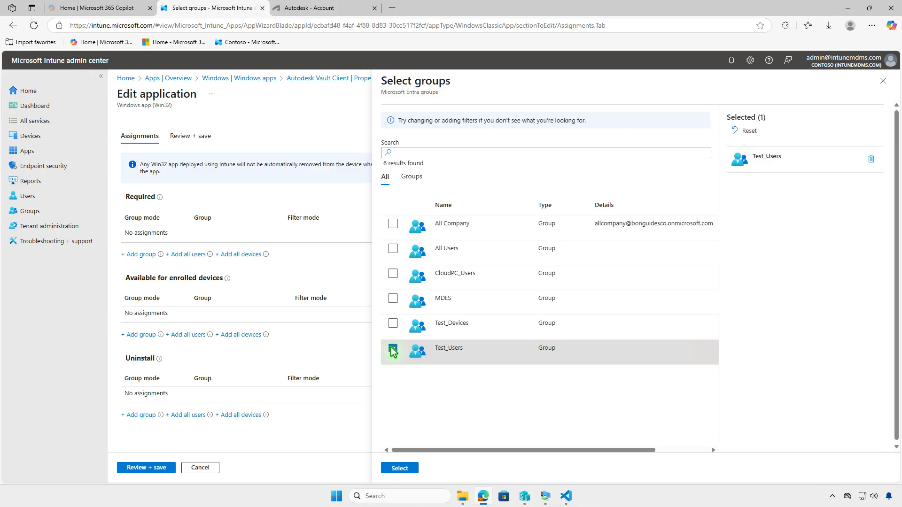
click(405, 467)
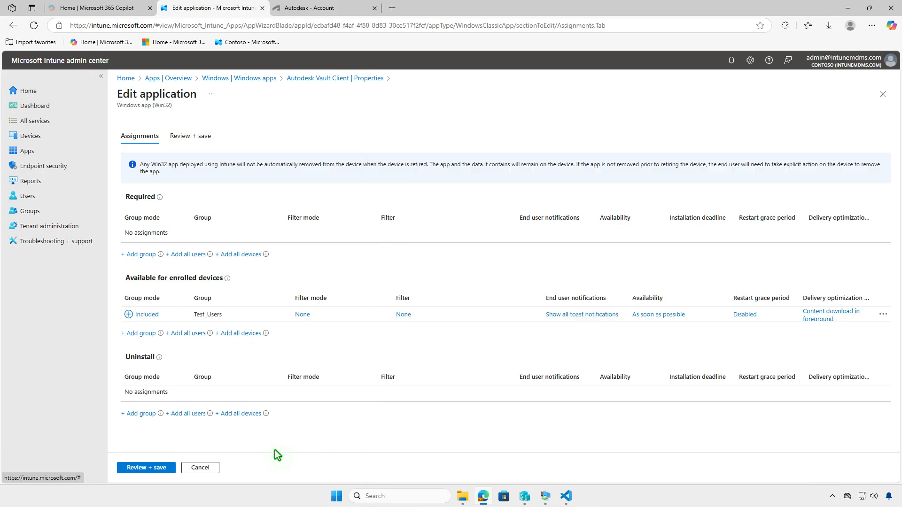
click(159, 467)
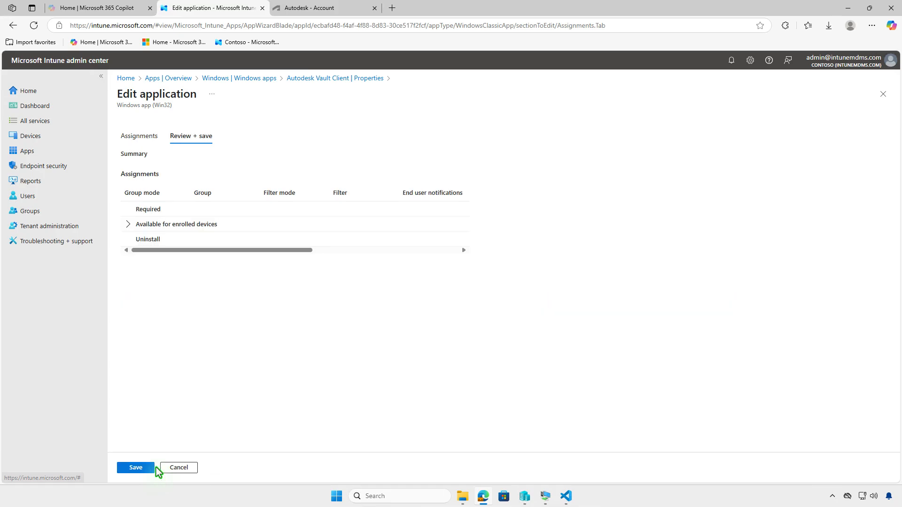
click(136, 468)
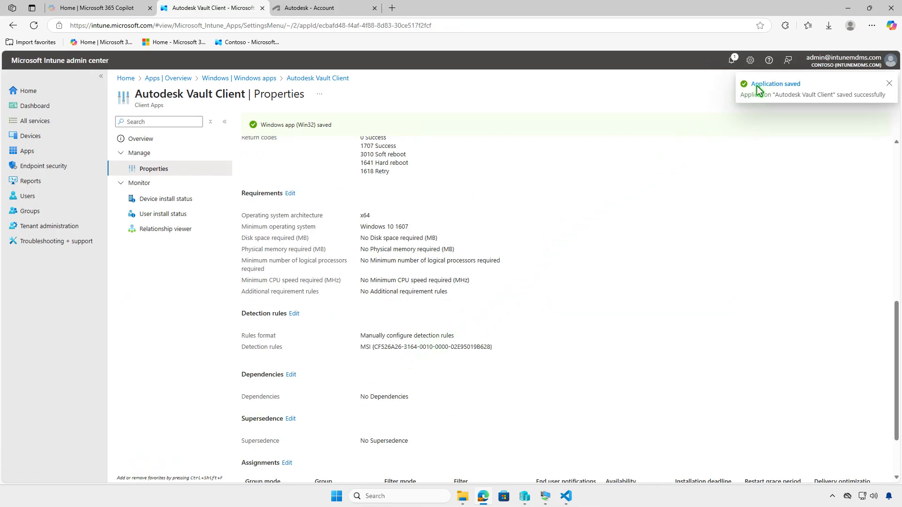
Step: Switch to the WIN10 virtual machine, install Autodesk Vault Client from the Company Portal apps, and open the notifications to check the installation
click(848, 10)
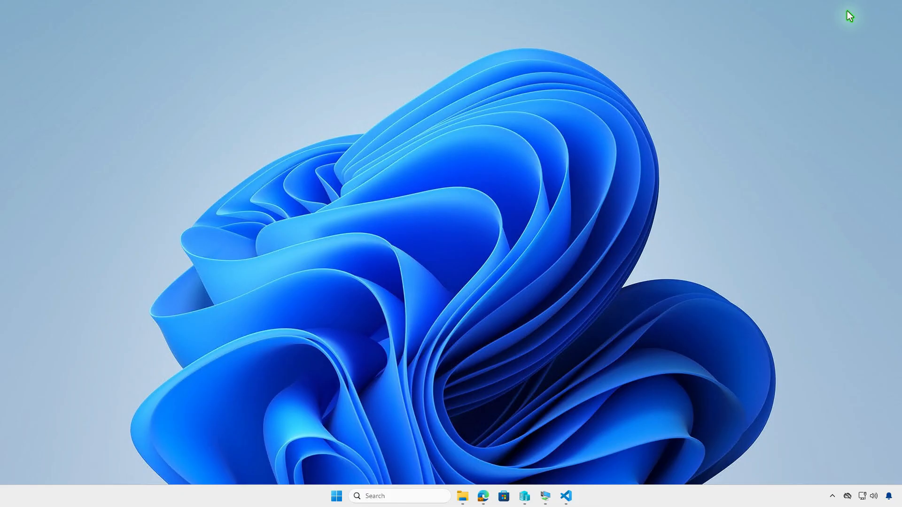
click(546, 497)
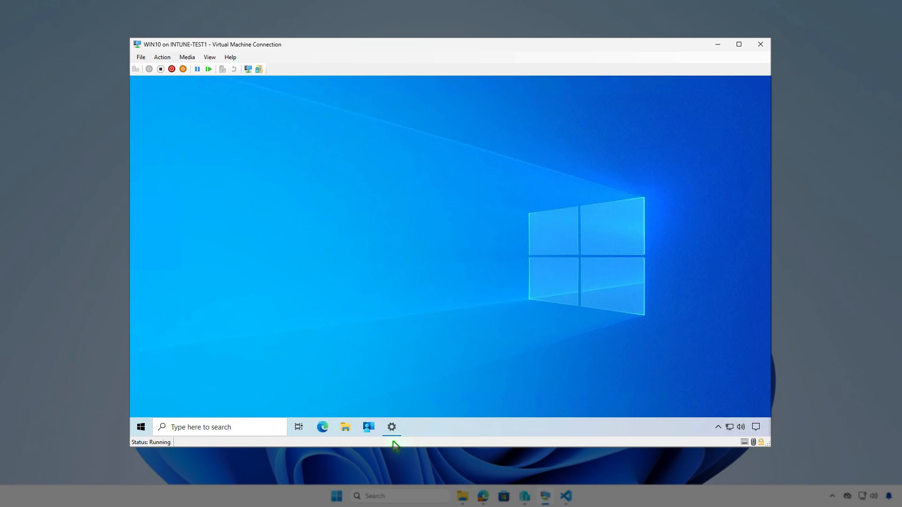
click(371, 431)
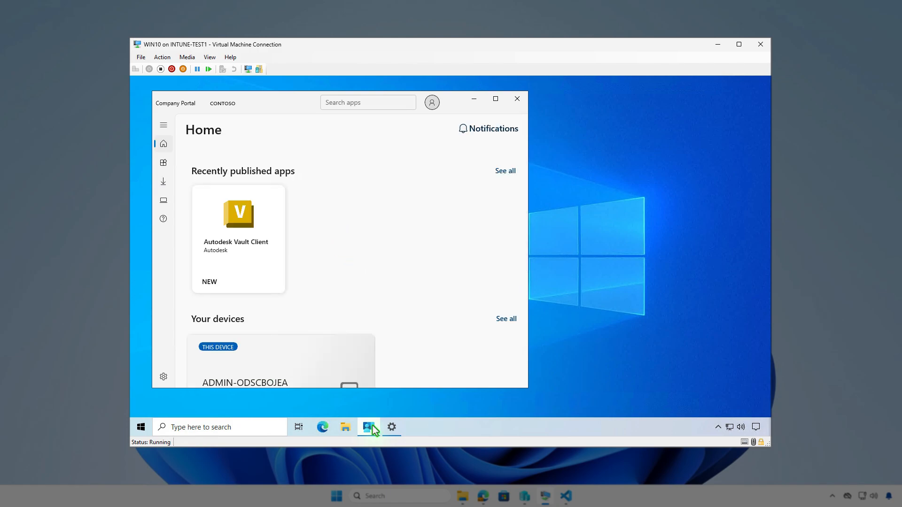
click(165, 164)
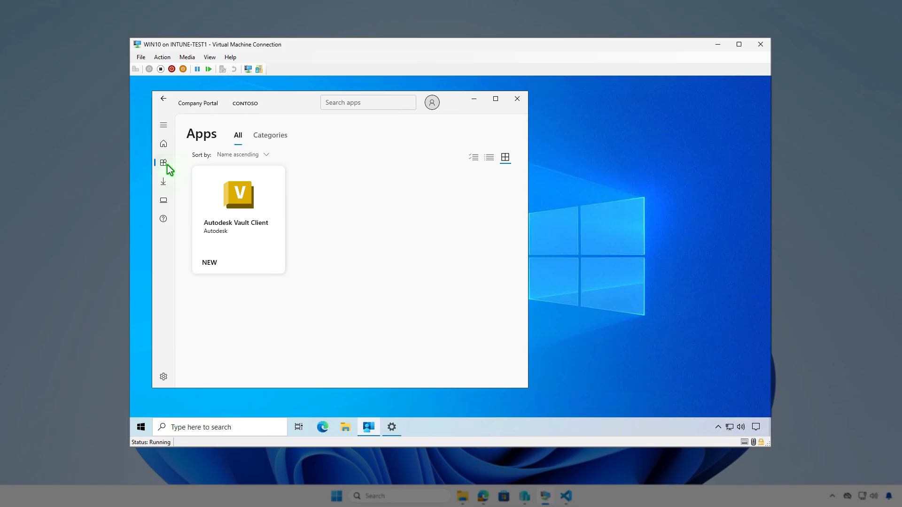
click(258, 246)
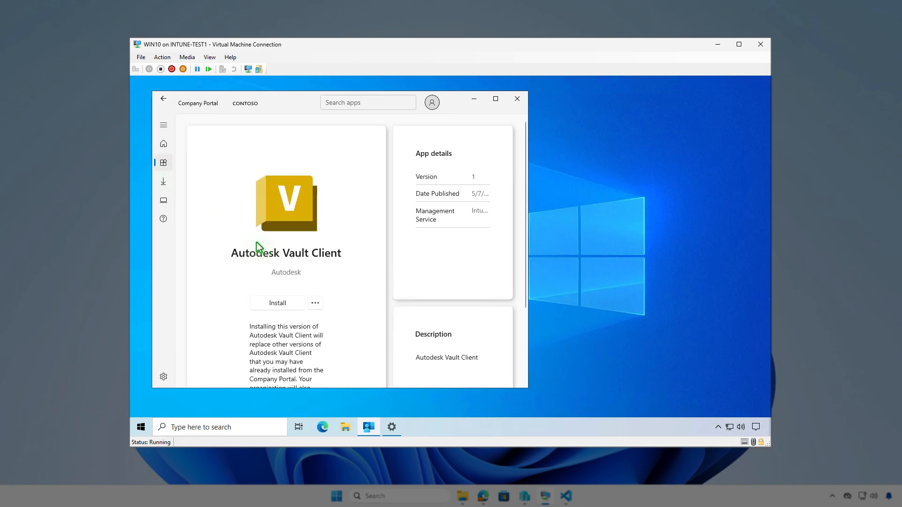
click(287, 305)
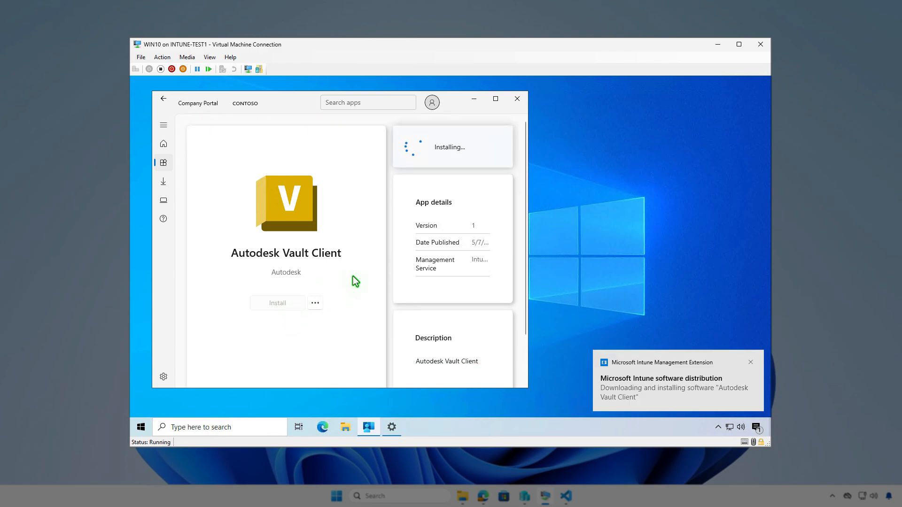
click(755, 428)
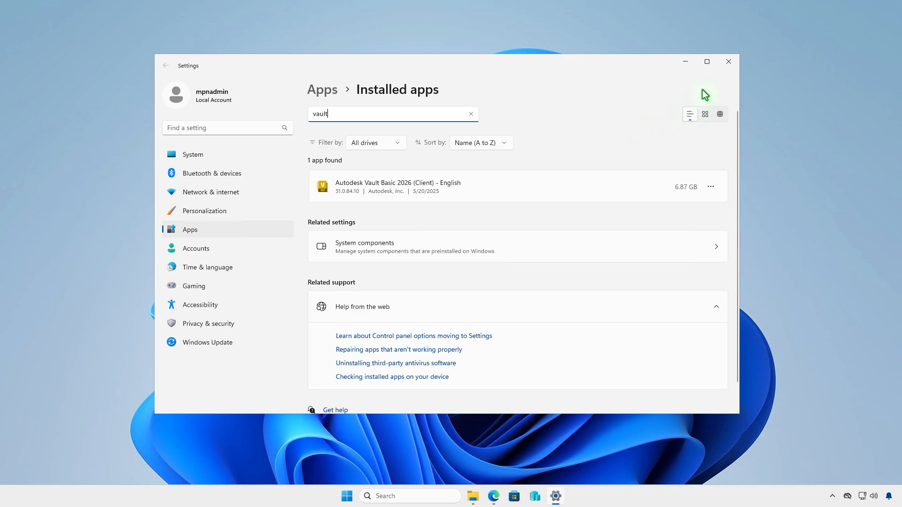
Step: Close the installed apps settings and enter Get-WmiObject -Class Win32_Product | Where { $_.Vendor -like 'Autodesk*'} | FT in an administrator Terminal
click(726, 64)
right_click(357, 496)
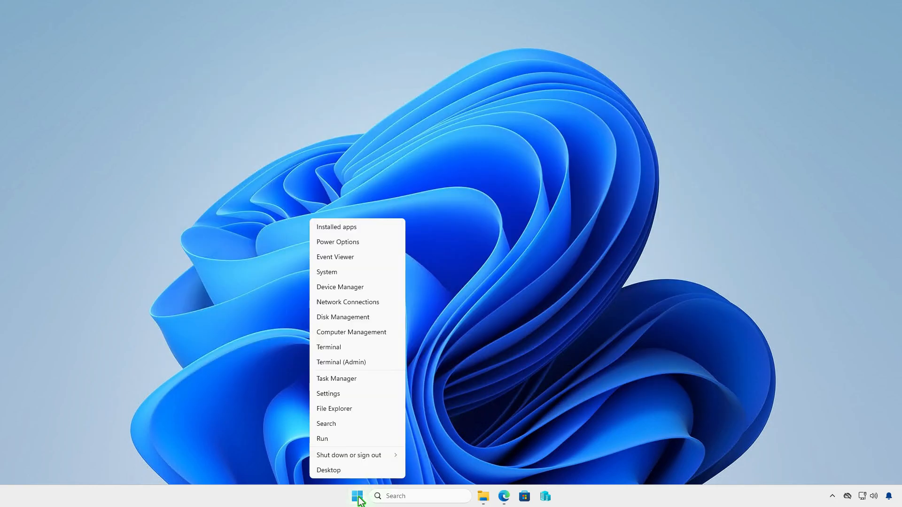
click(384, 363)
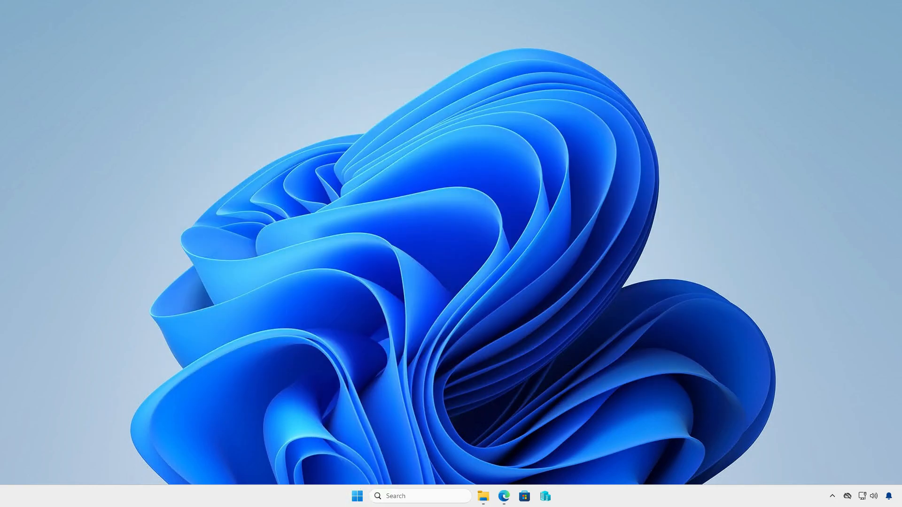
text(Get-WmiObject -Class Win32_Product | Where { $_.Vendor -like 'Autodesk*'} | FT)
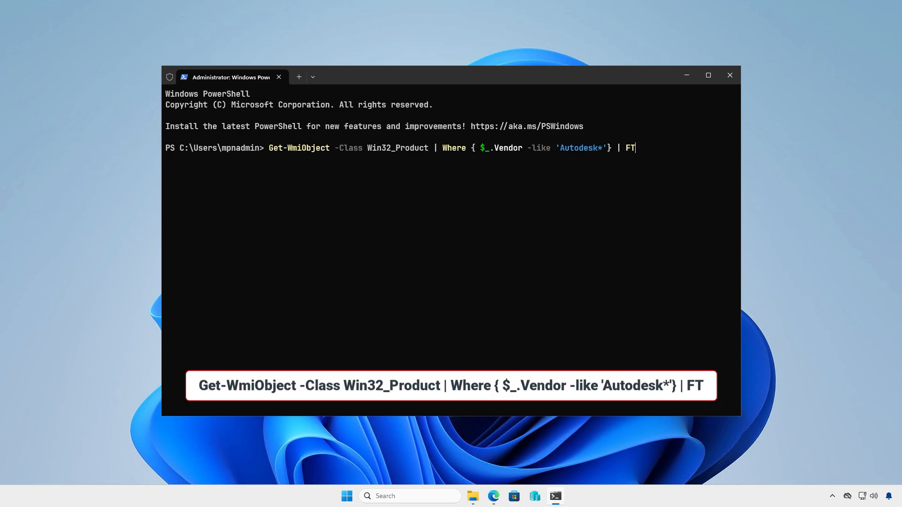